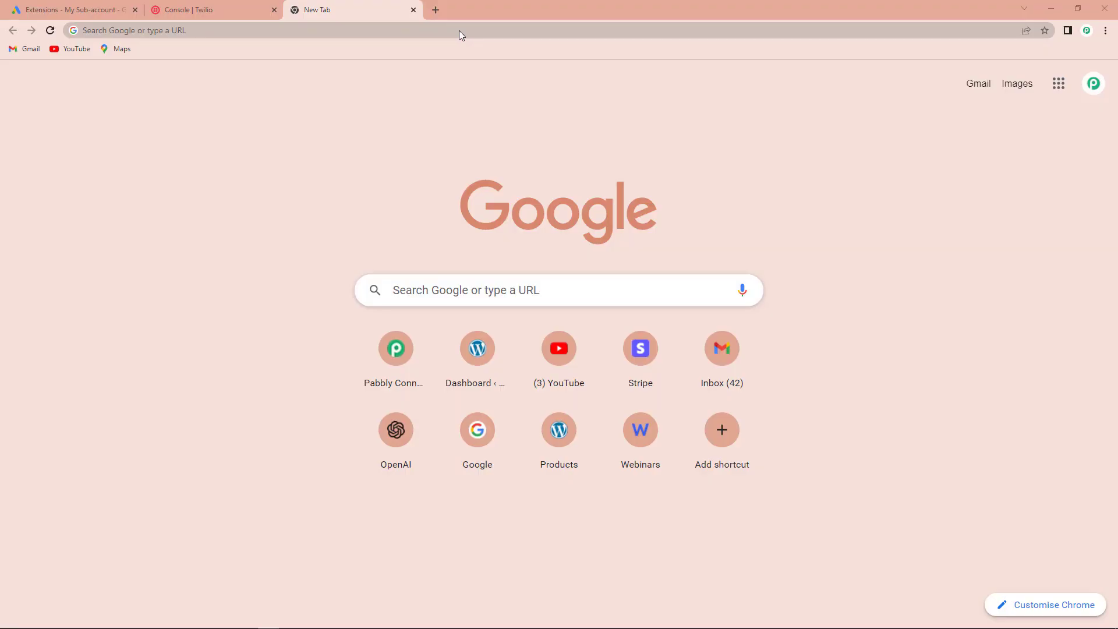
Go to pabbly.com/connect in the new Chrome tab using the 'pa' address-bar suggestion.
click(250, 28)
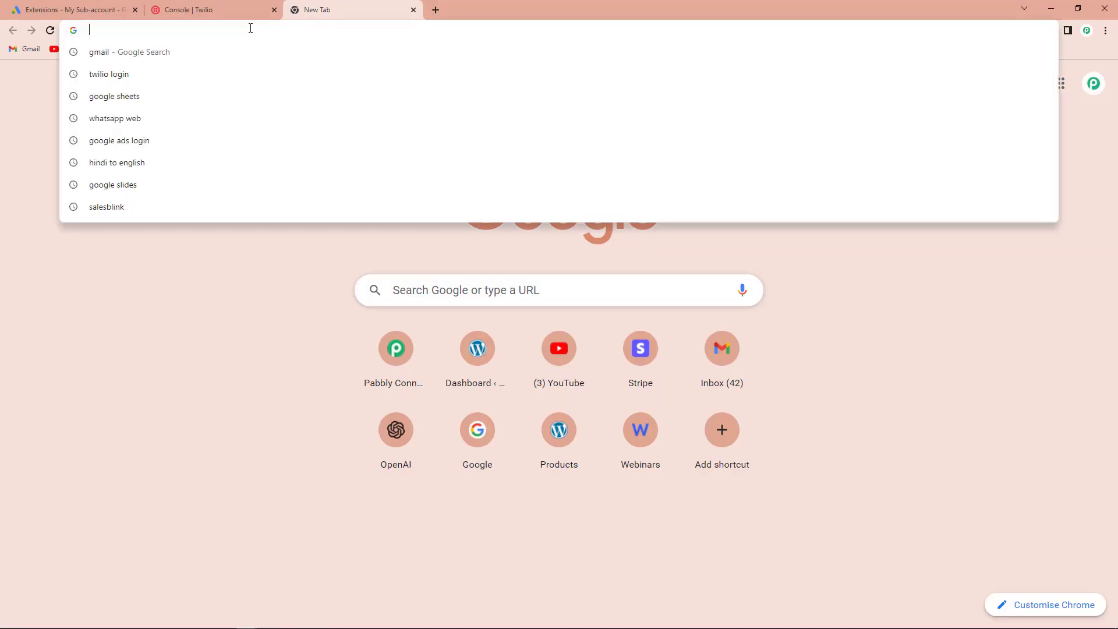
text(pa)
key(Return)
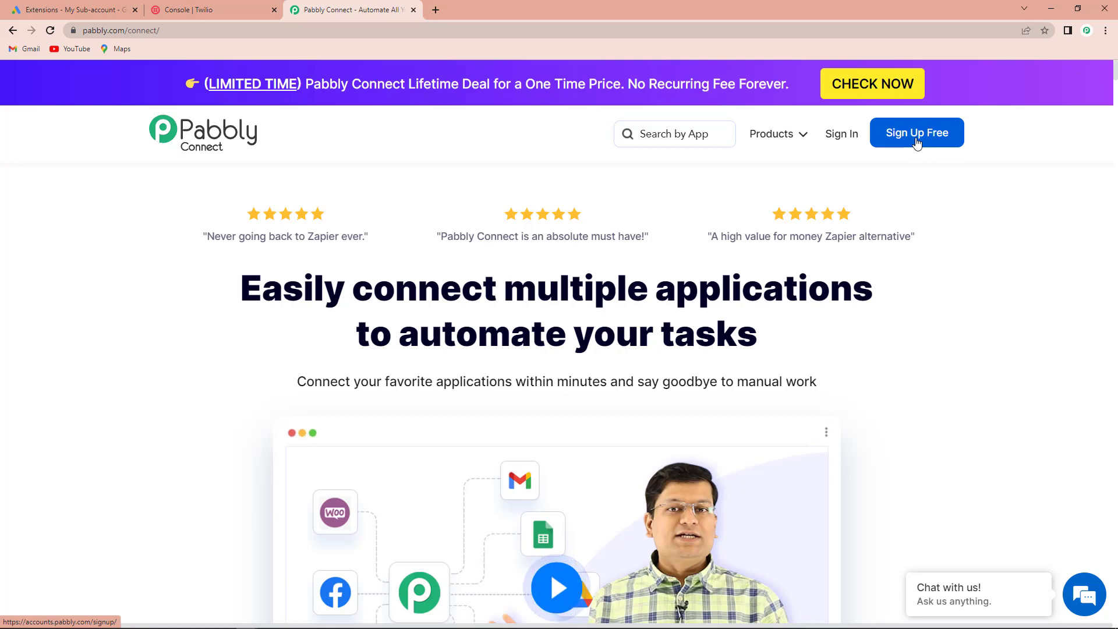
Sign in, open Pabbly Connect and create the workflow 'Google Lead Ads WhatsApp Integration'.
click(841, 140)
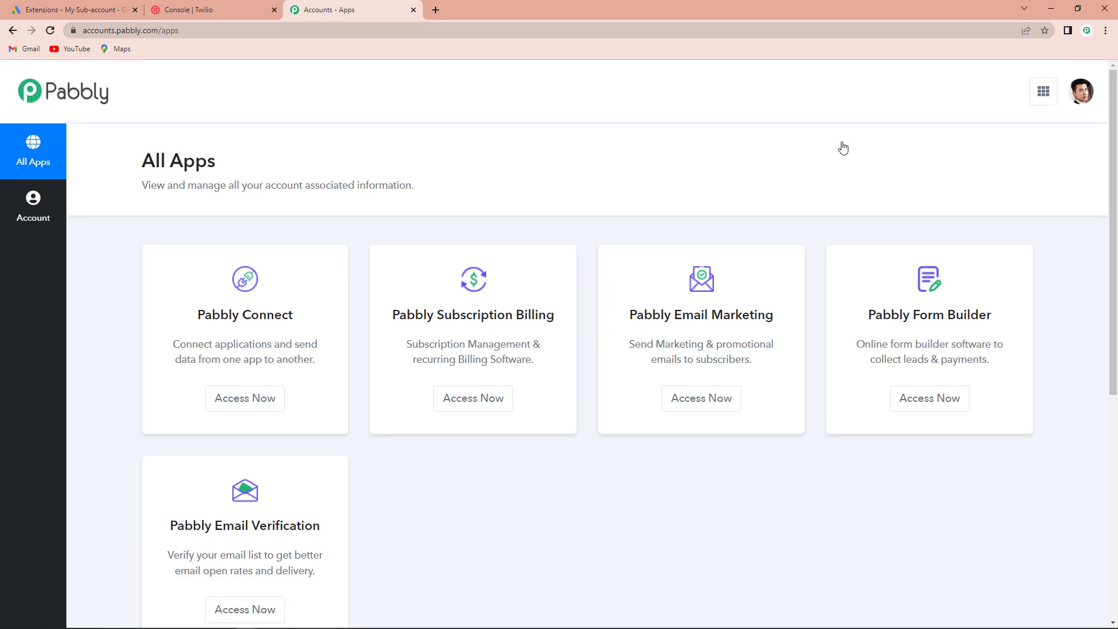
click(242, 406)
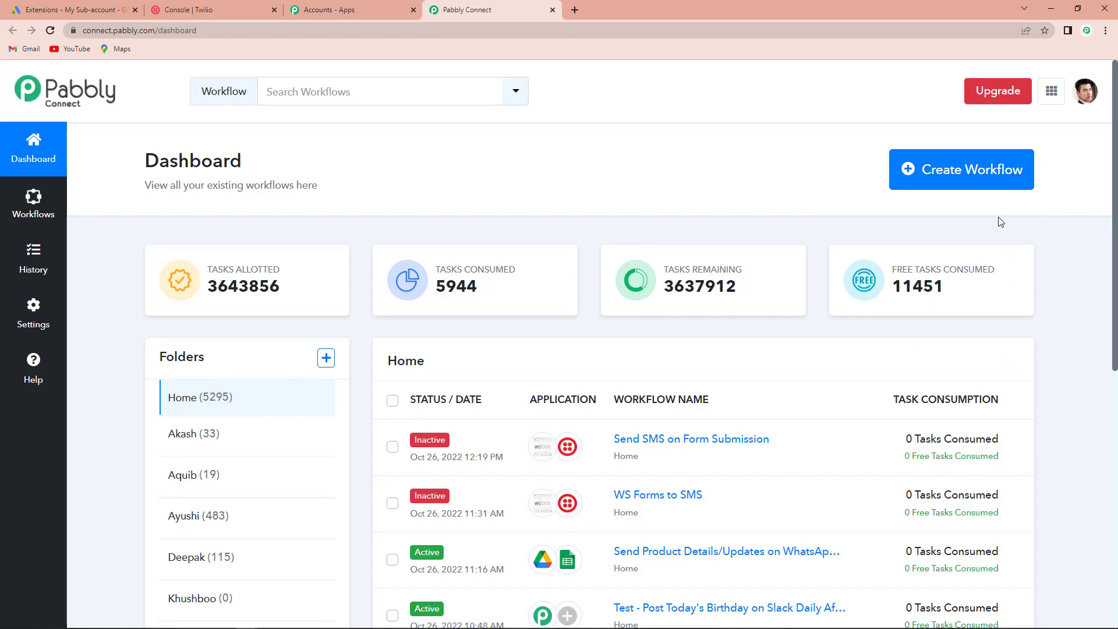
click(967, 177)
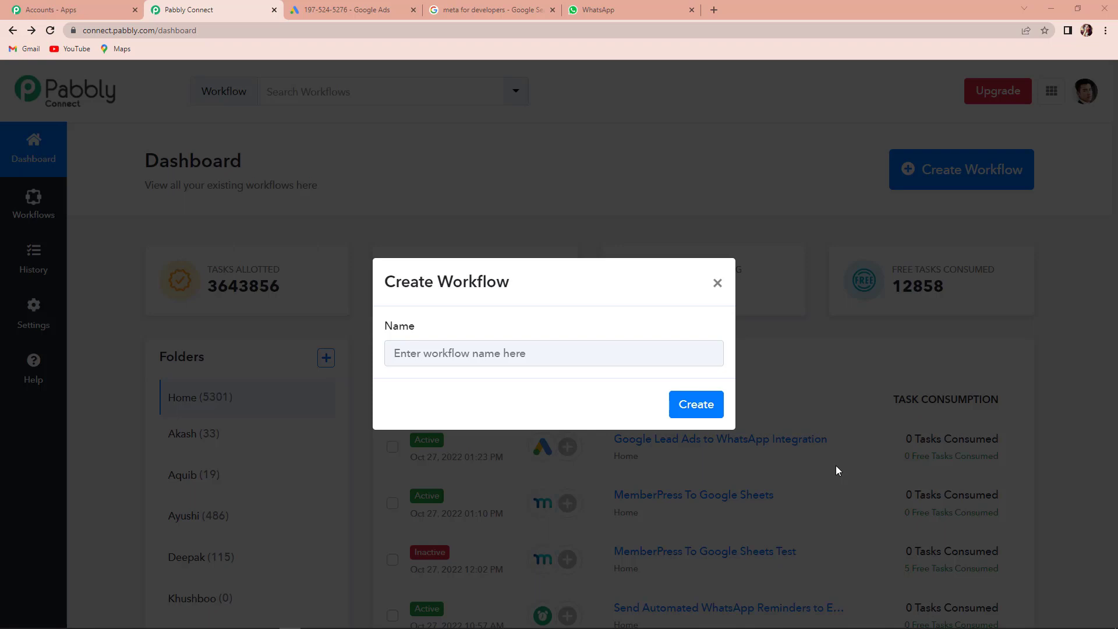
click(593, 354)
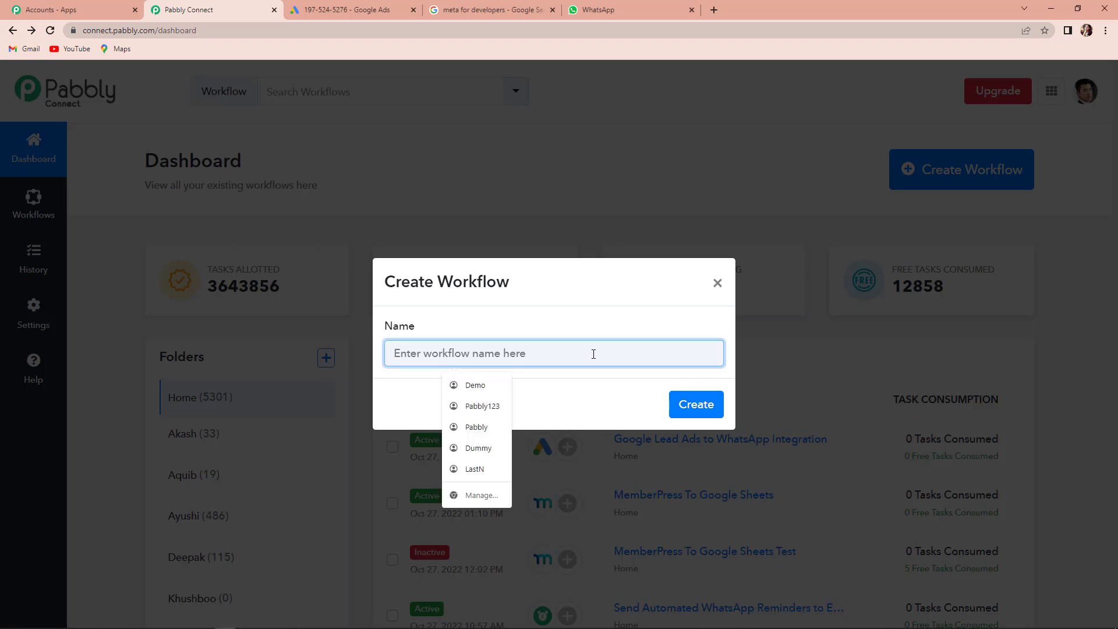
text(Google Lead Ads WhatsApp Integration)
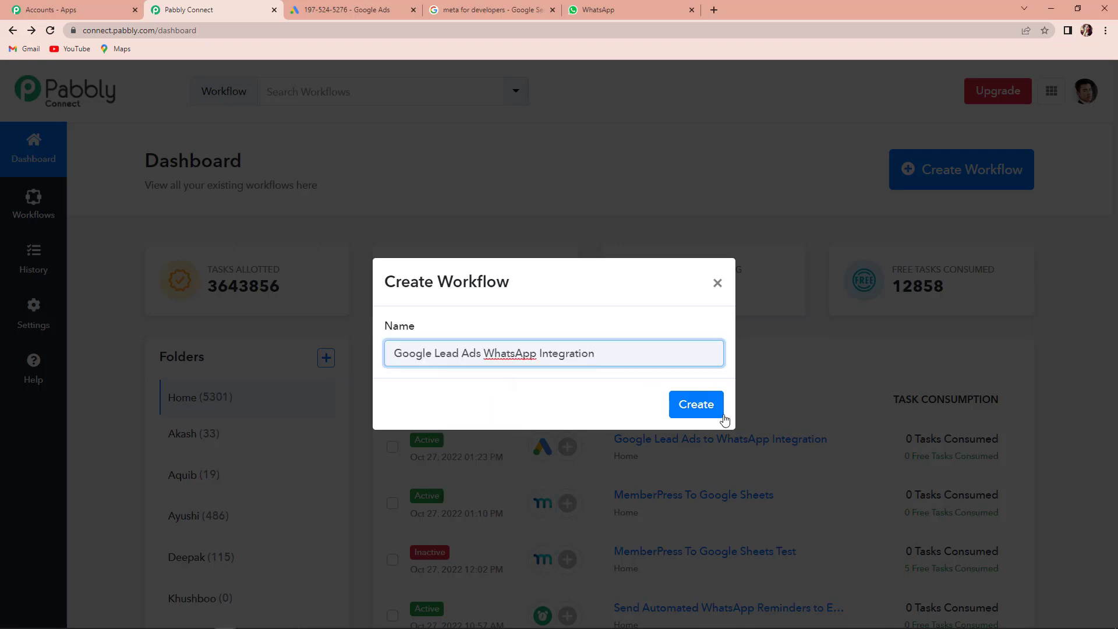
click(696, 409)
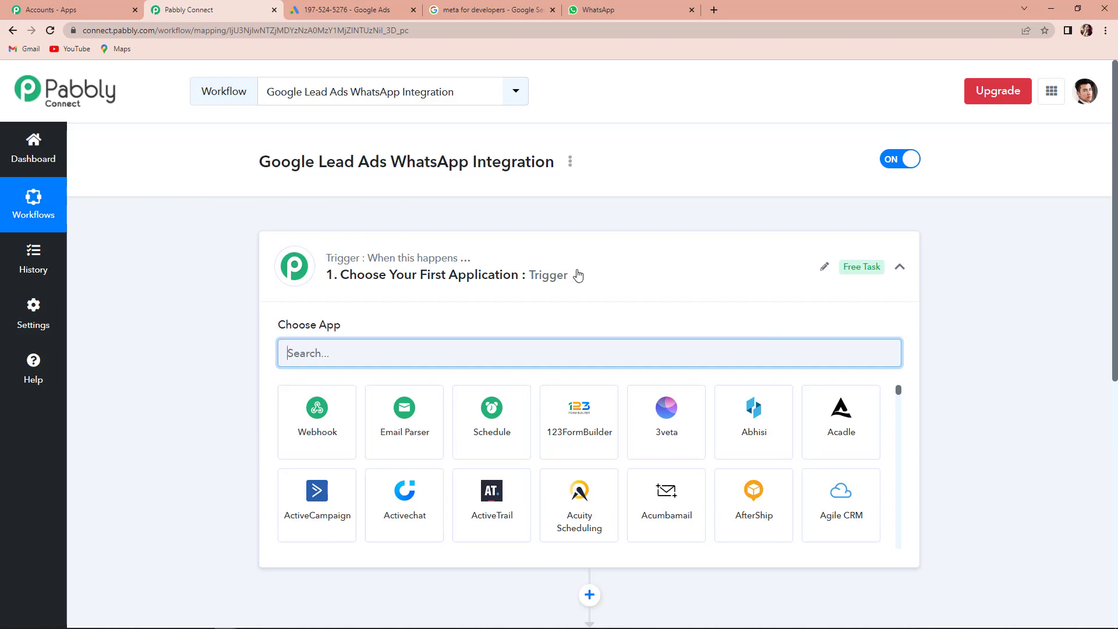
Search 'google', choose Google Ads (Beta) as the trigger app and list its trigger events.
scroll(562, 302, down, 2)
scroll(562, 302, down, 2)
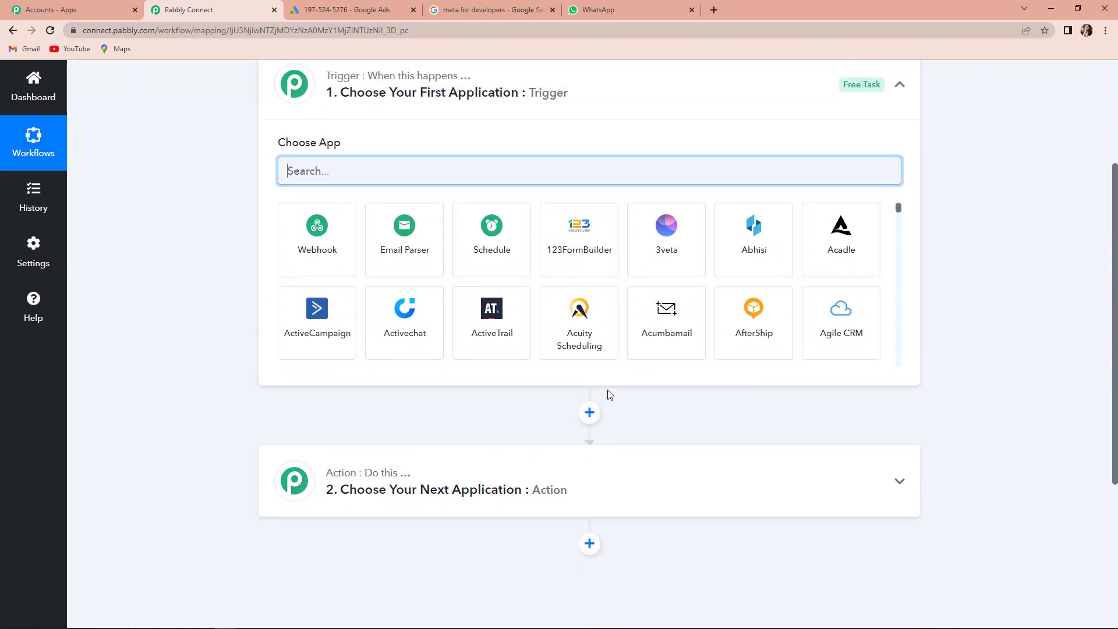
scroll(606, 391, down, 1)
scroll(553, 462, up, 2)
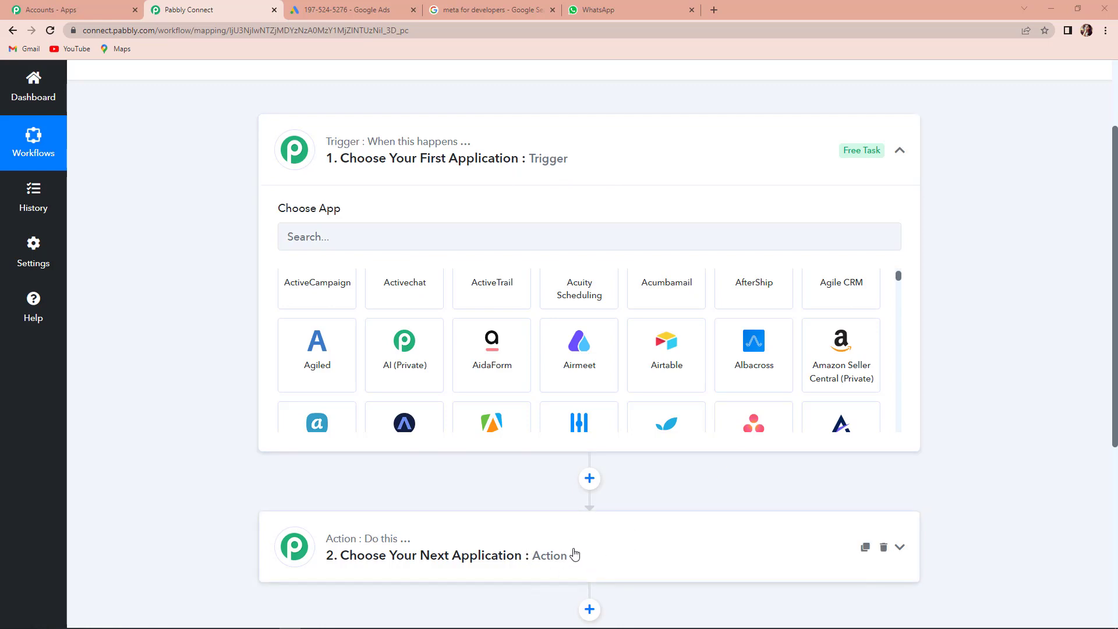
click(322, 241)
text(google)
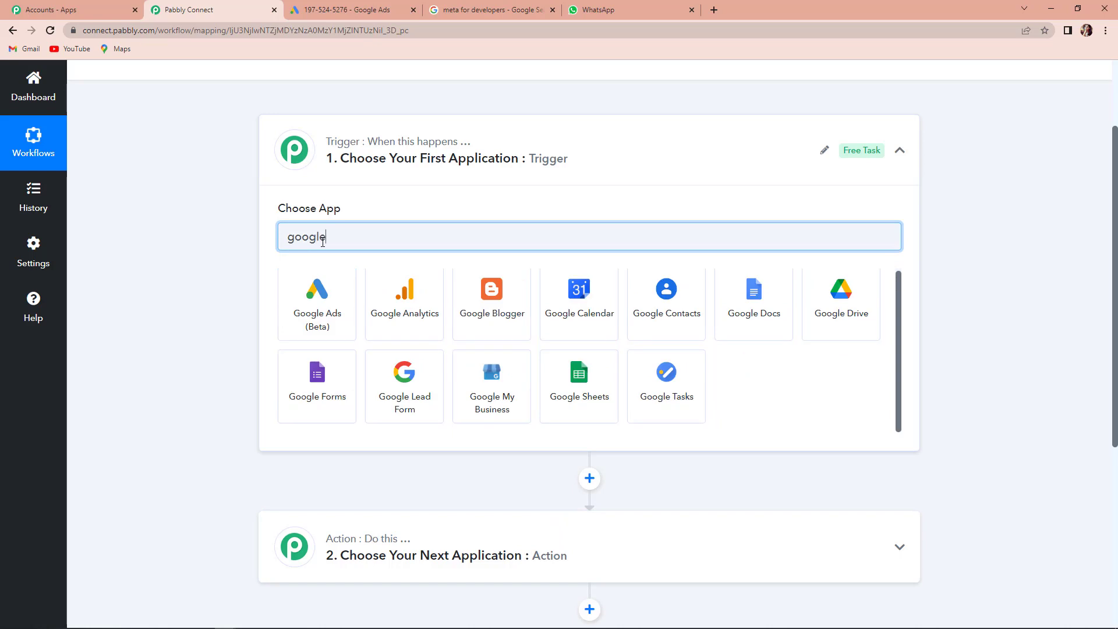
click(325, 322)
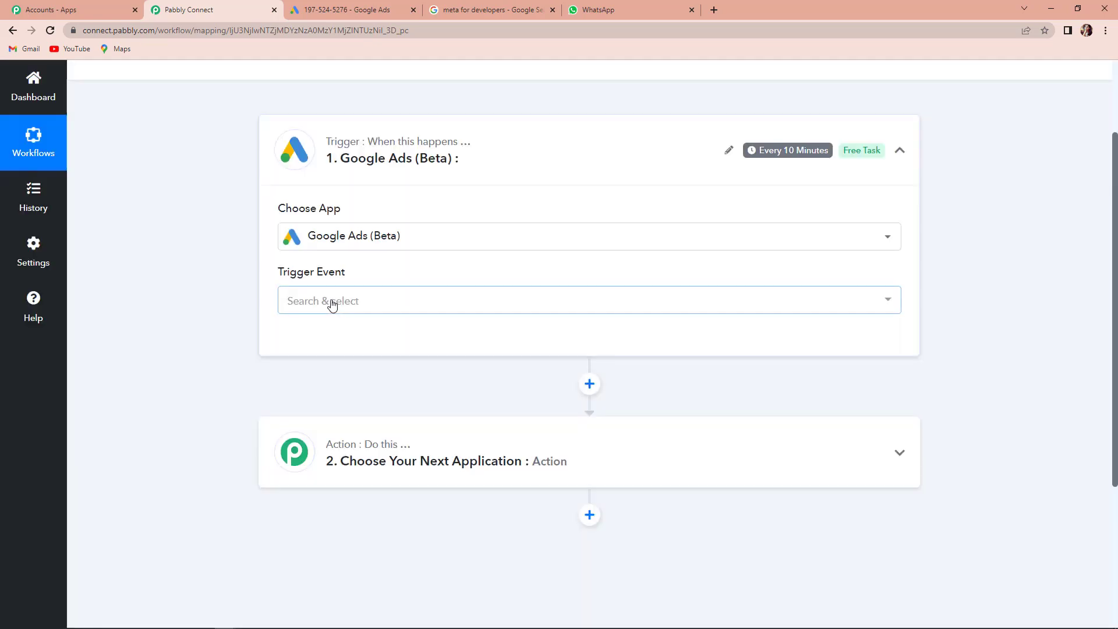
click(332, 302)
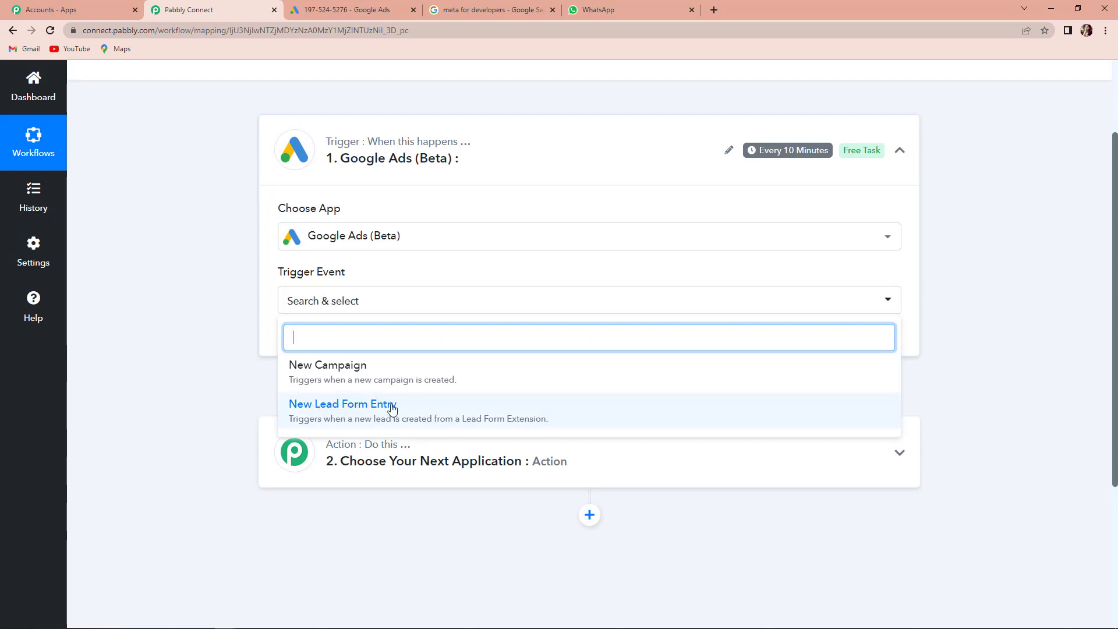
Choose New Lead Form Entry as the trigger event and review the webhook setup instructions.
click(320, 408)
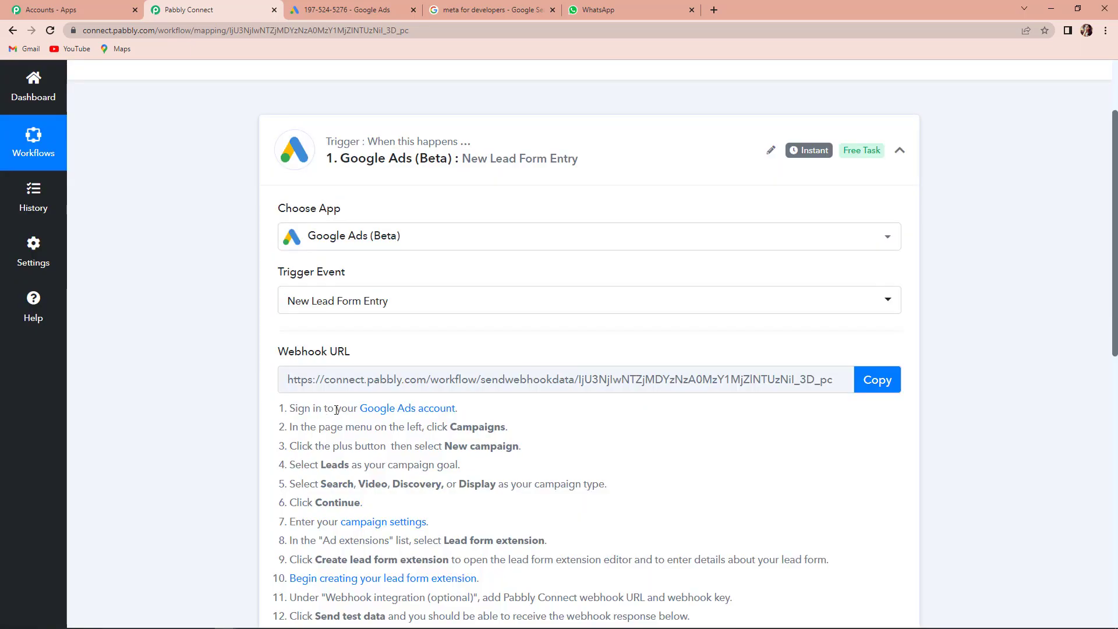
scroll(588, 448, down, 2)
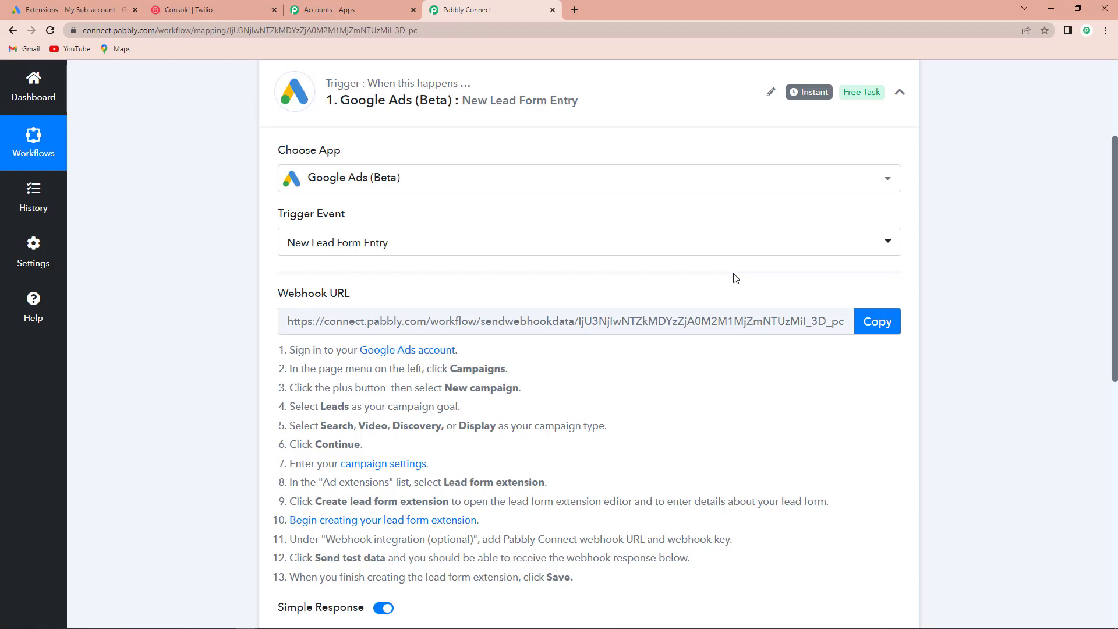
scroll(735, 278, down, 2)
drag(290, 232, 618, 480)
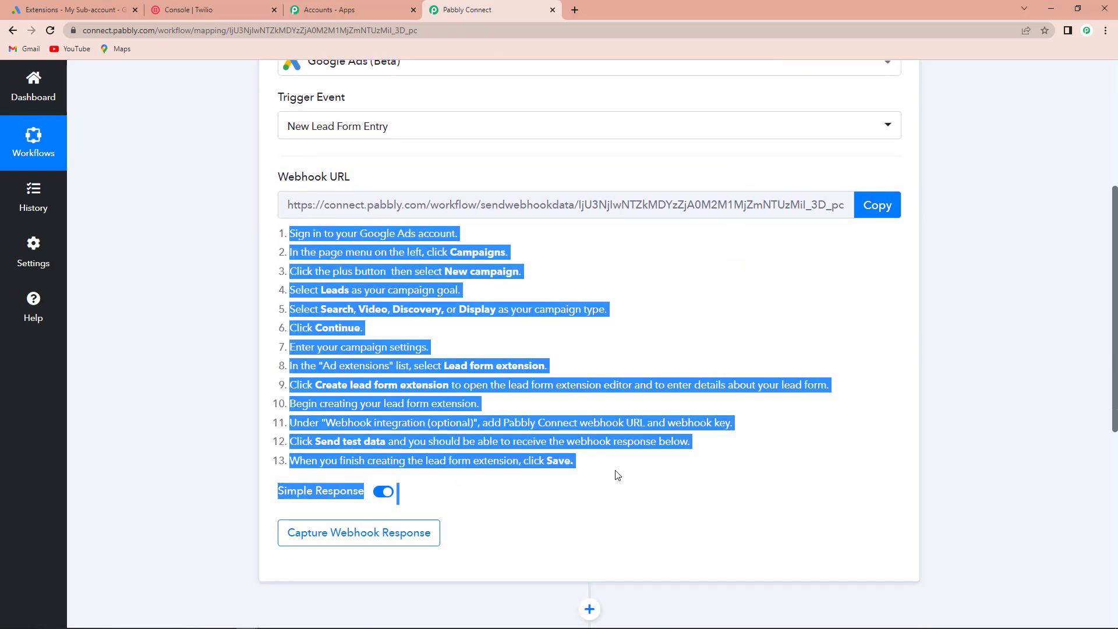
click(644, 484)
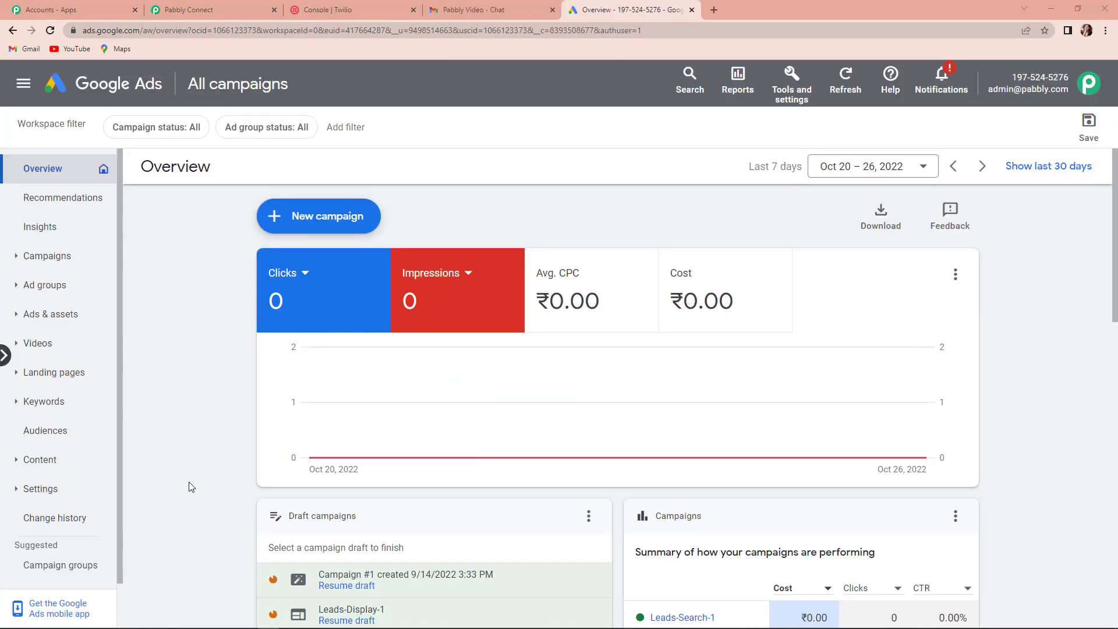
Go to Ads & assets > Assets, check the new Lead form's Add to options, then return to the asset list.
click(53, 316)
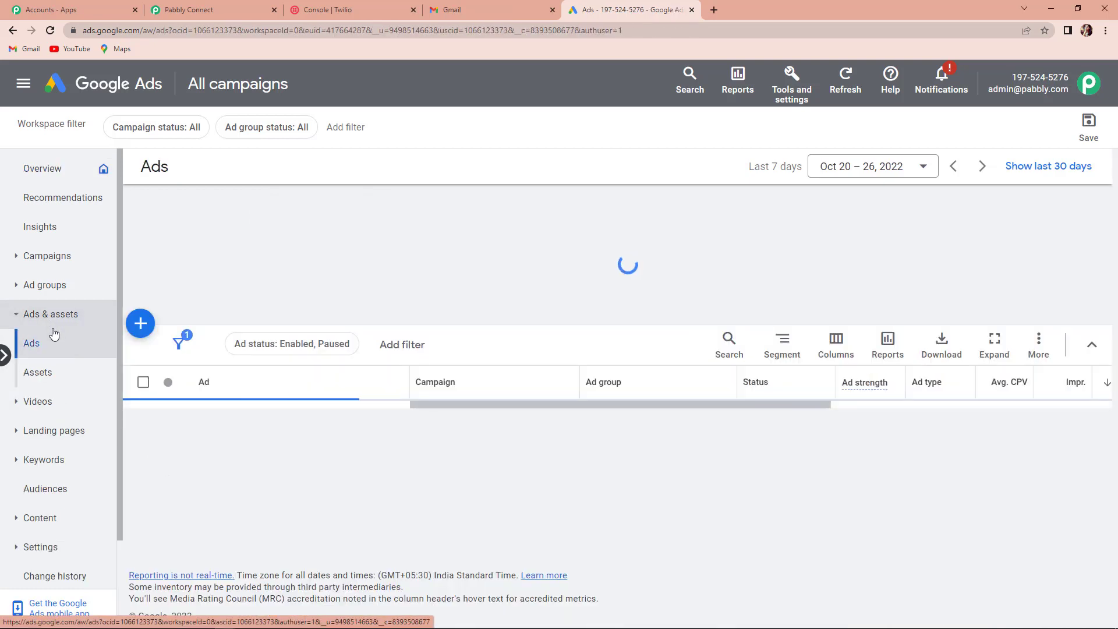
click(39, 376)
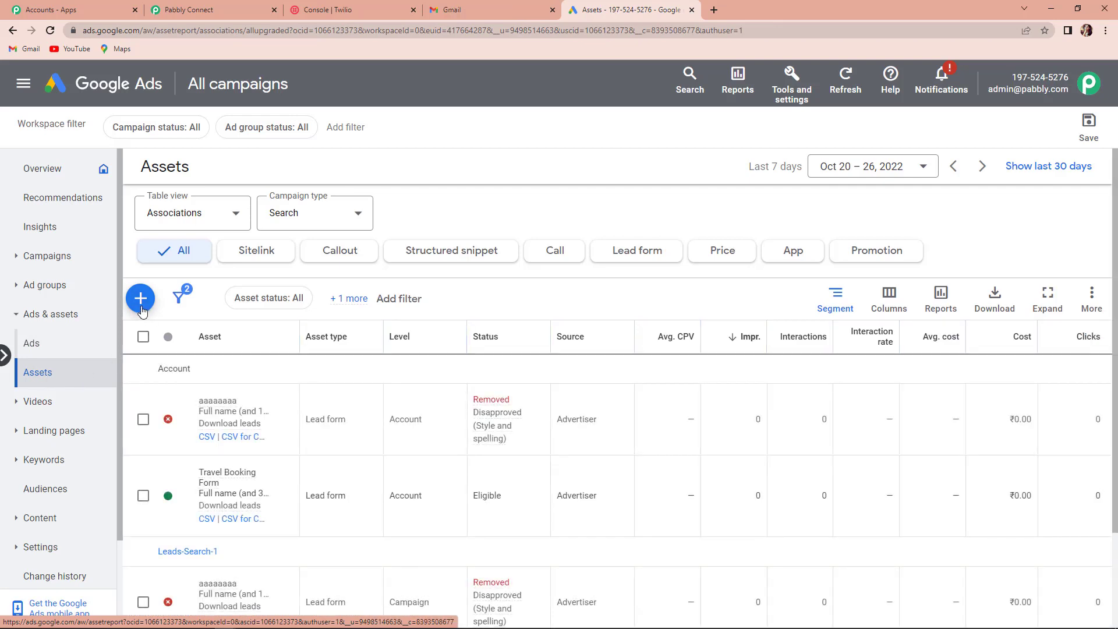
click(140, 299)
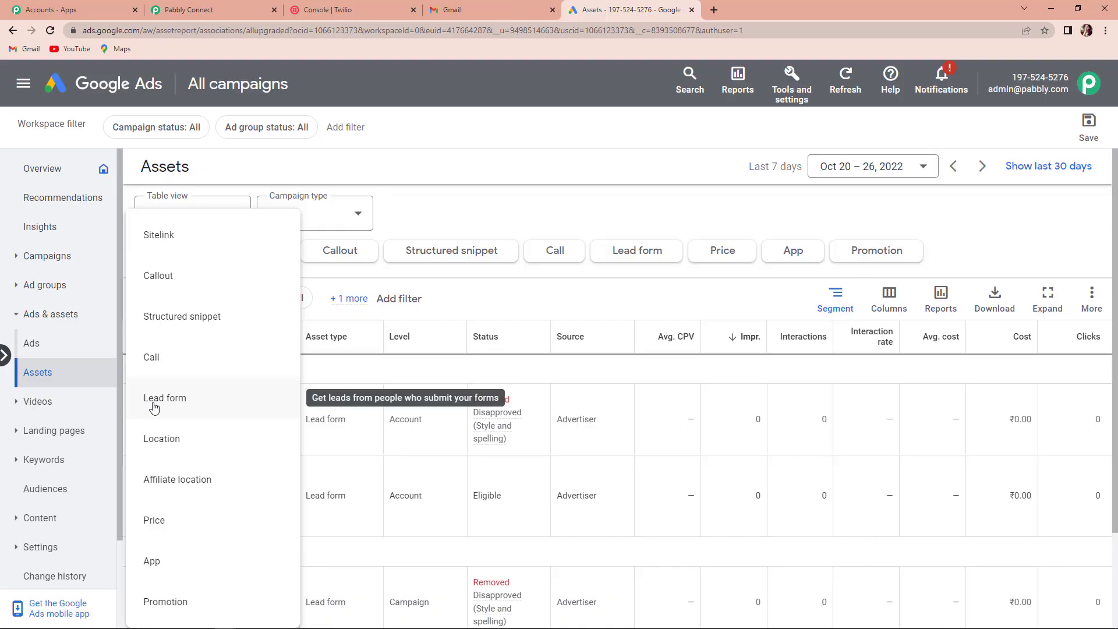
click(161, 407)
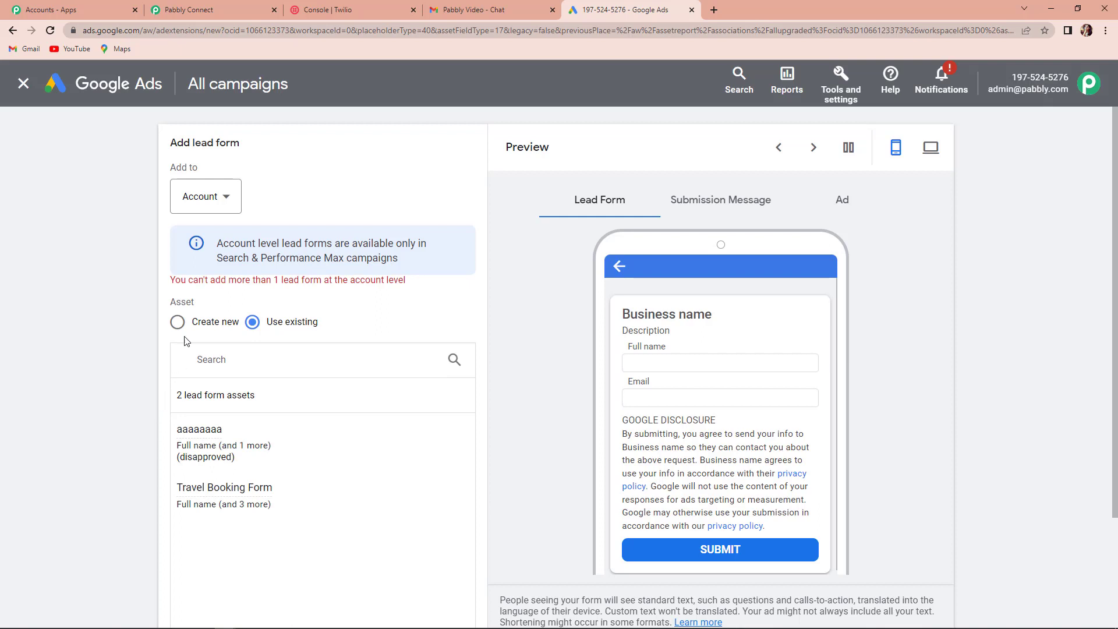
click(225, 199)
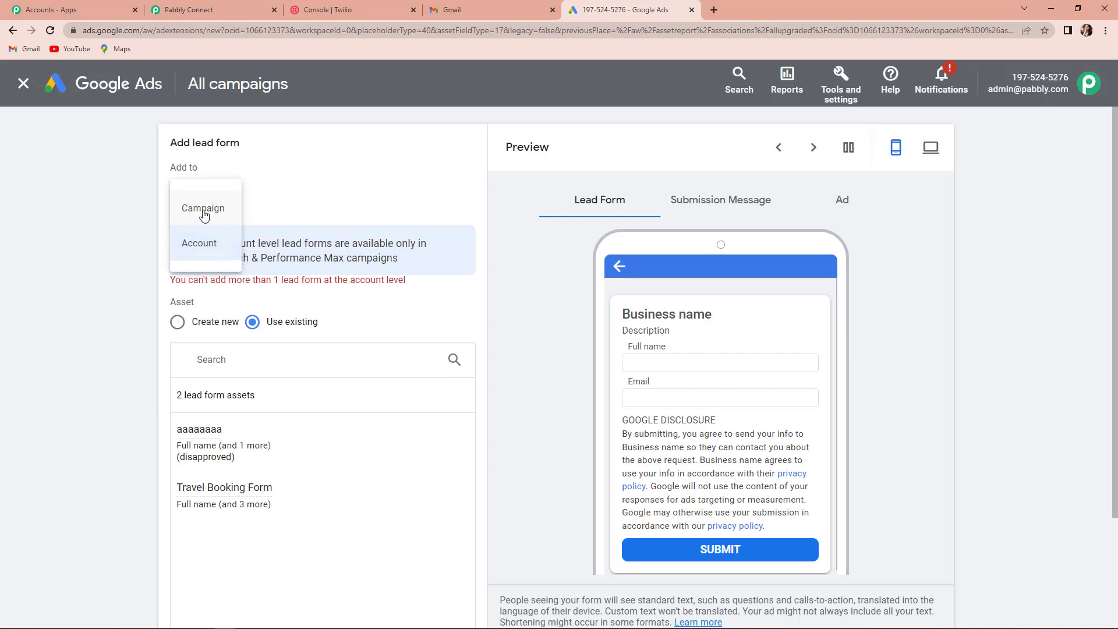
click(23, 85)
click(24, 85)
scroll(250, 451, down, 2)
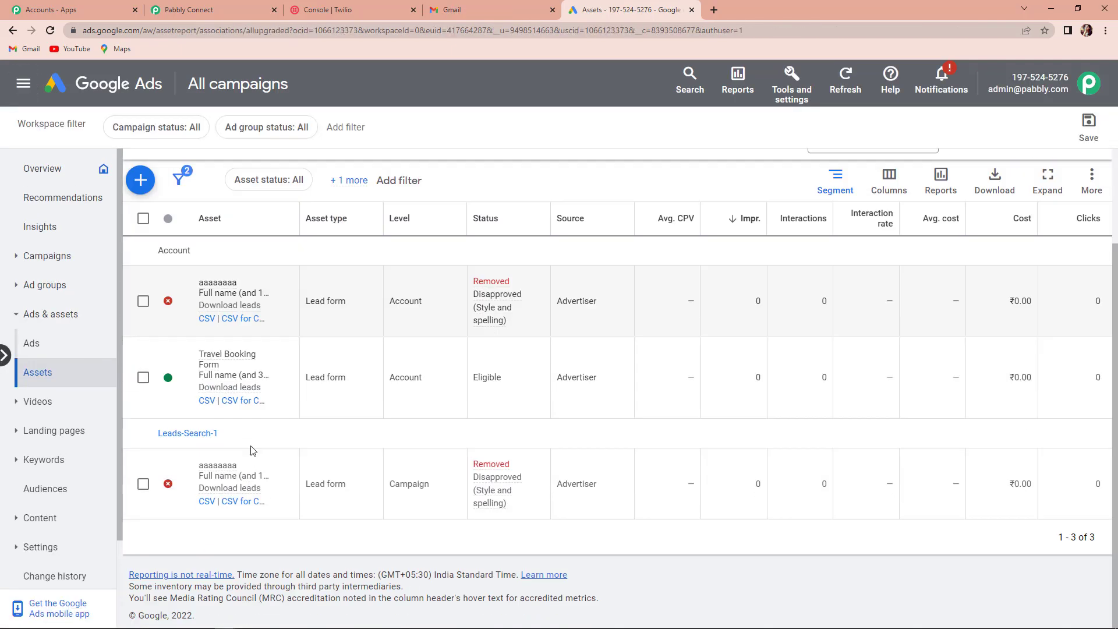
In the Travel Booking Form, correct 'form' to 'from' in the submission message description.
click(211, 373)
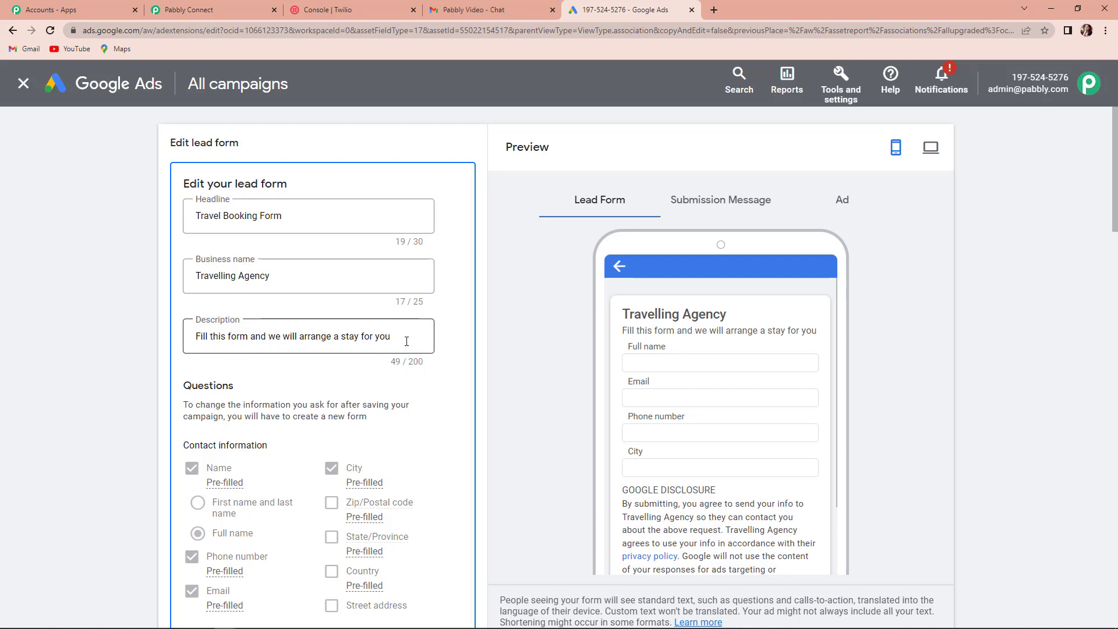
scroll(407, 342, down, 3)
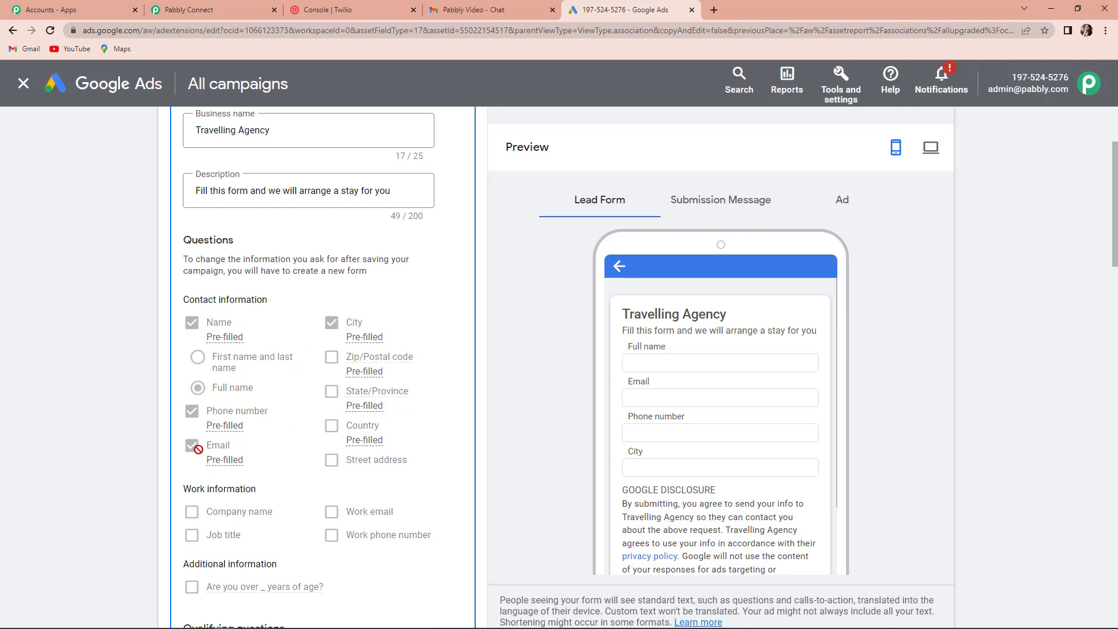
scroll(325, 447, down, 3)
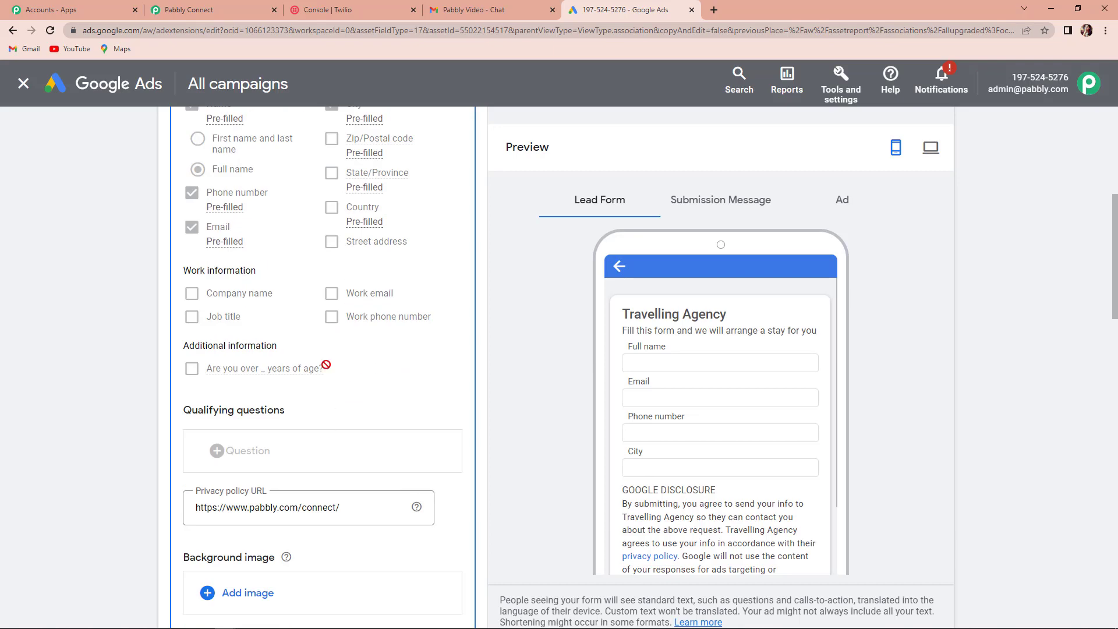
scroll(326, 365, down, 5)
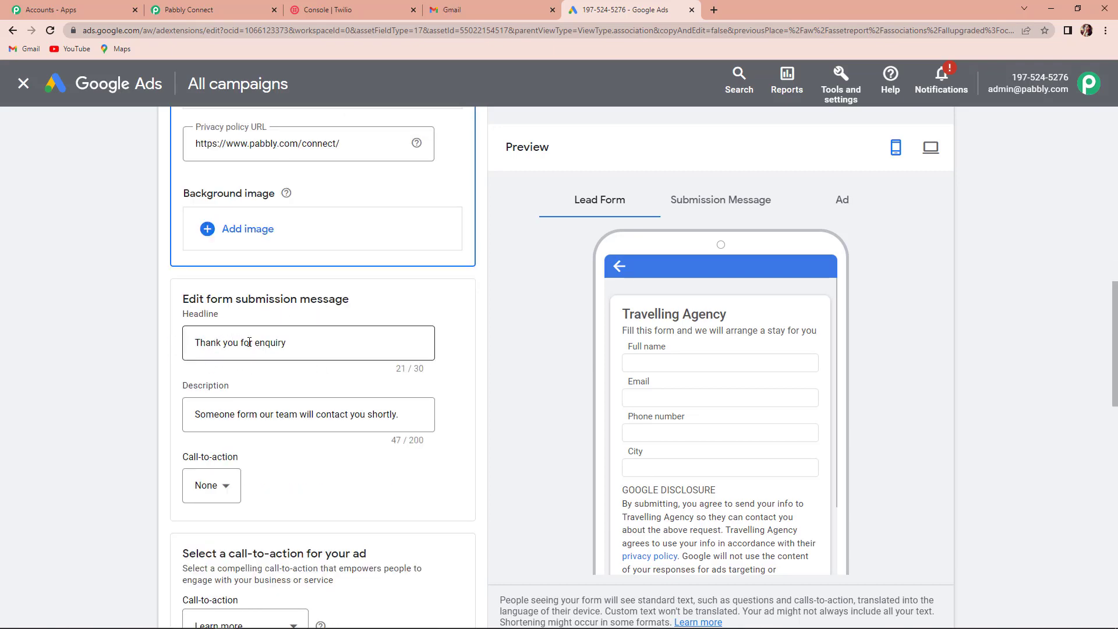
scroll(282, 345, down, 1)
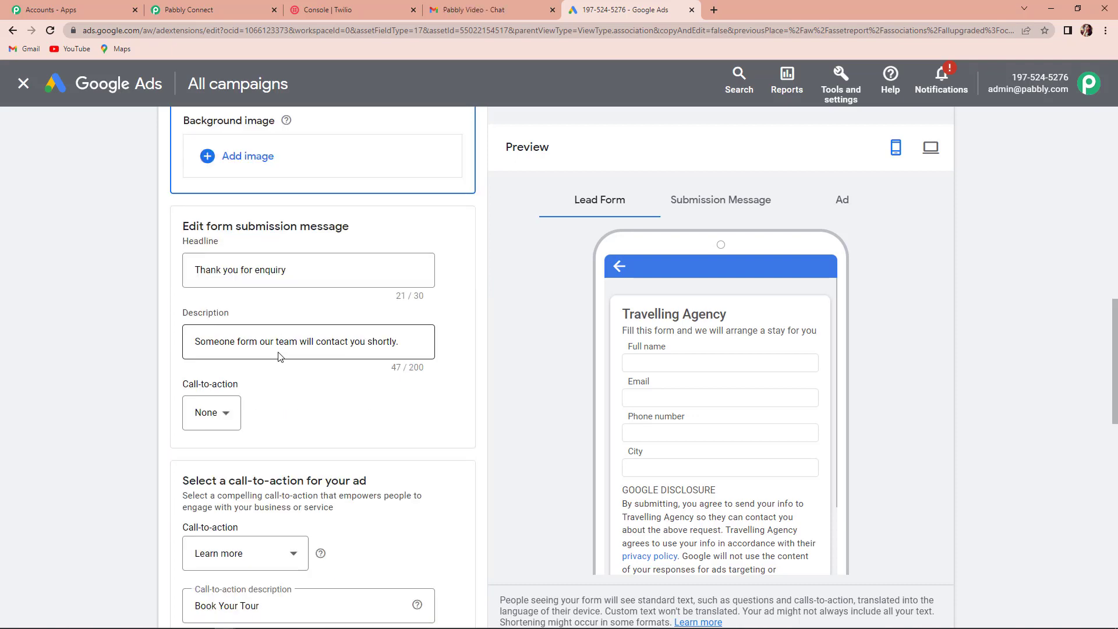
click(228, 345)
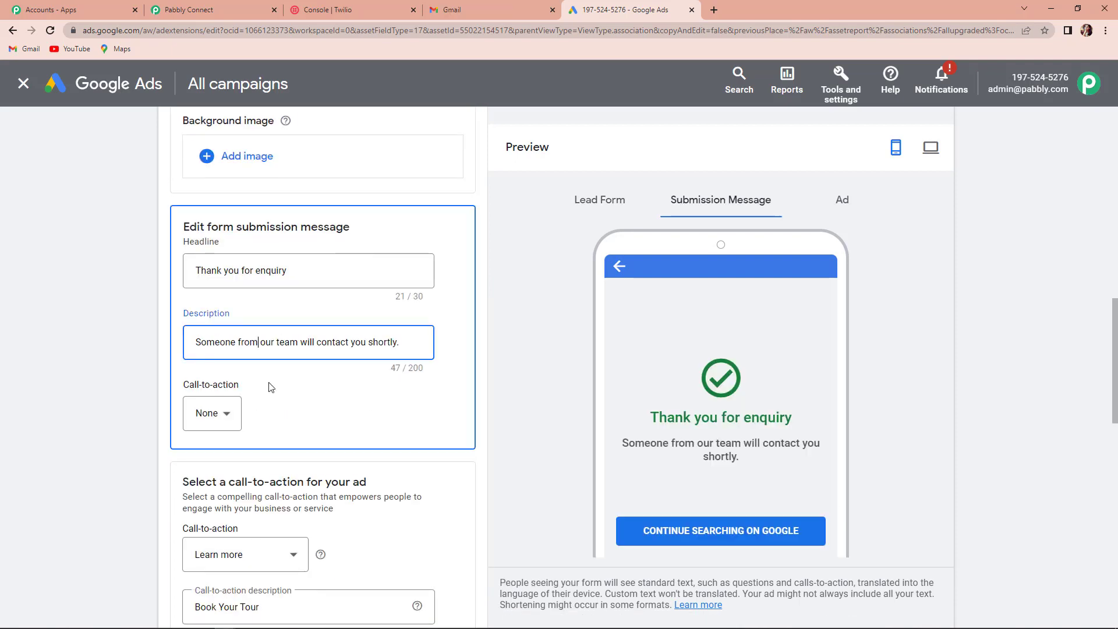
click(491, 420)
Review the submission message call-to-action choices without changing them.
scroll(330, 449, down, 2)
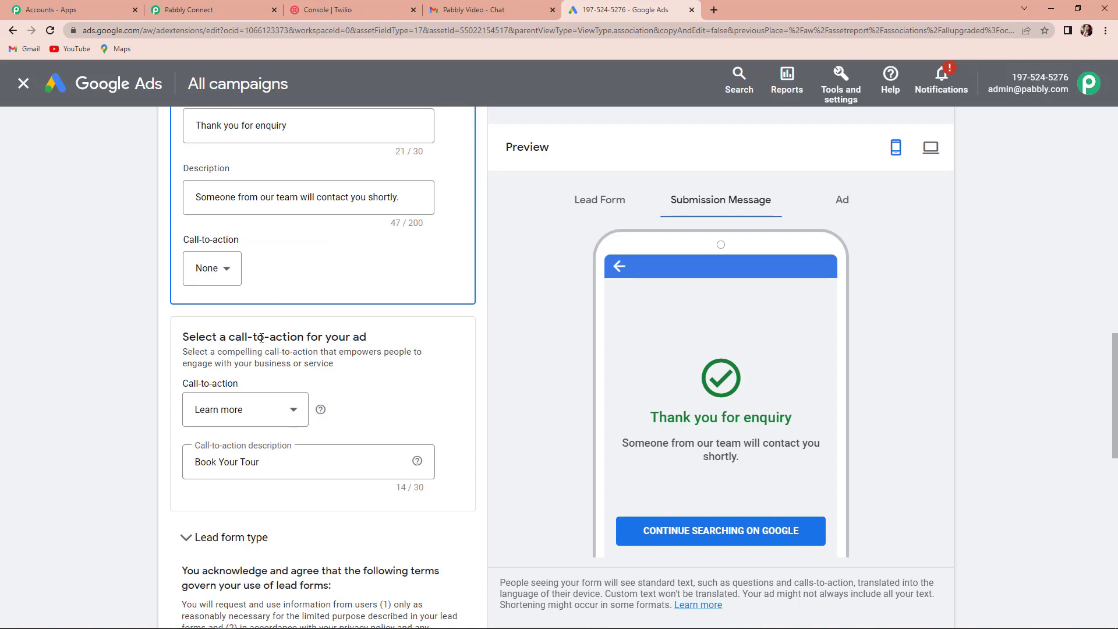
click(223, 270)
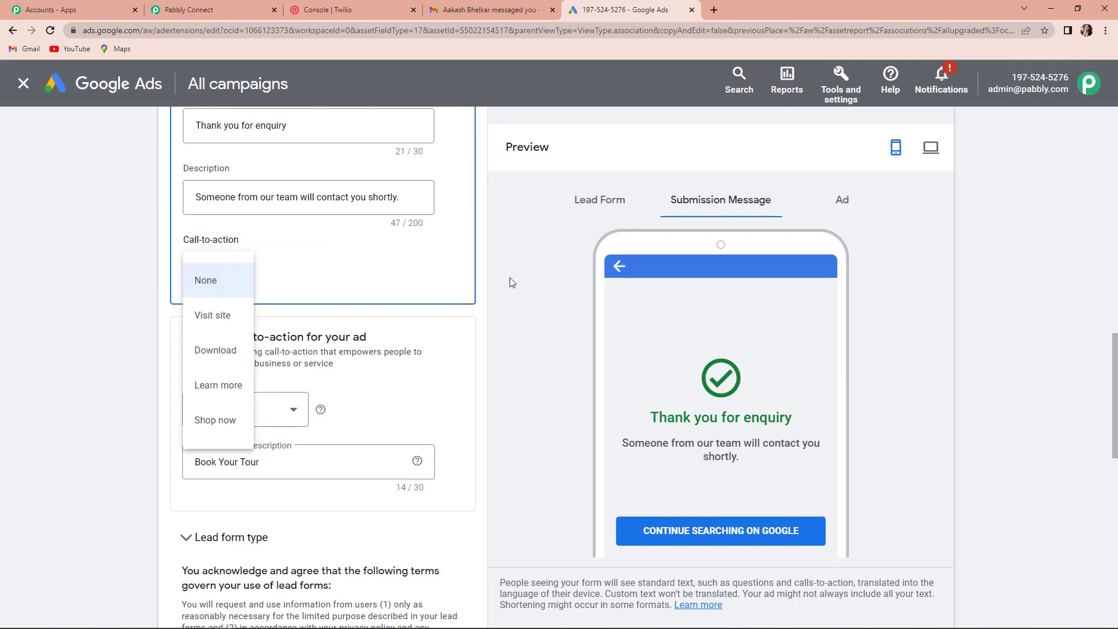
click(511, 282)
click(218, 280)
Keep the call-to-action as None and expand Other data integration options to show the webhook fields.
click(526, 327)
scroll(491, 352, down, 3)
scroll(491, 357, down, 6)
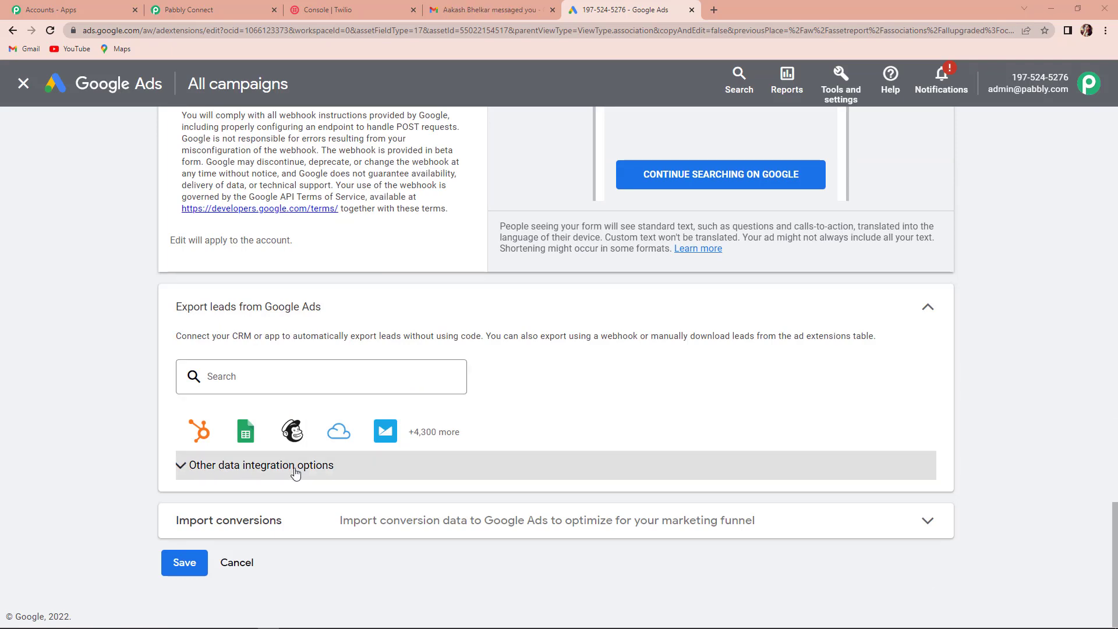
click(294, 466)
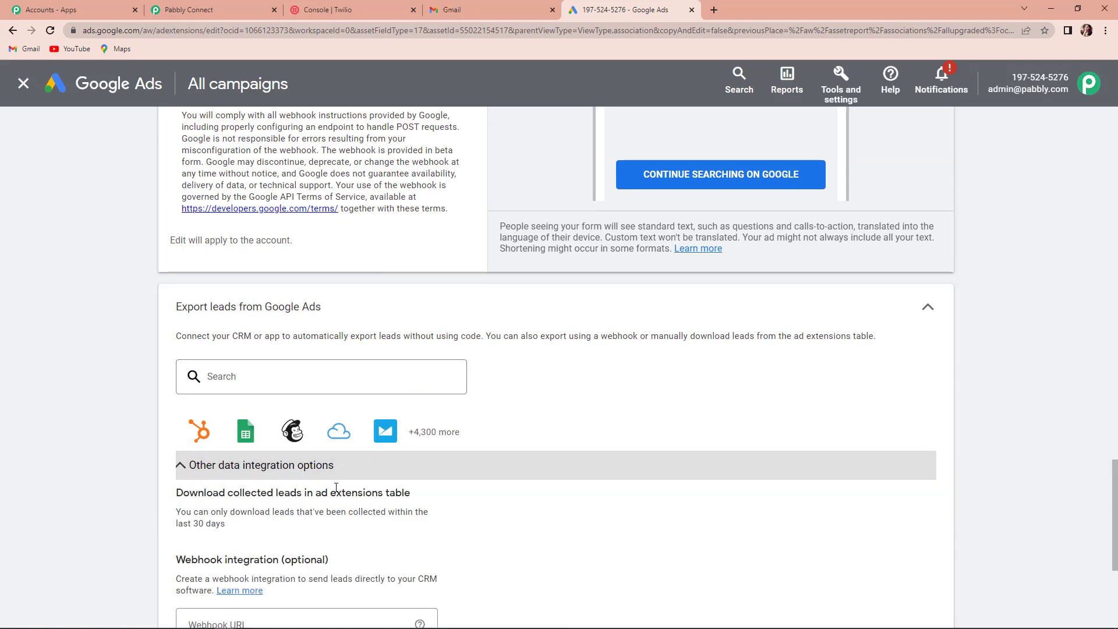
scroll(313, 484, down, 3)
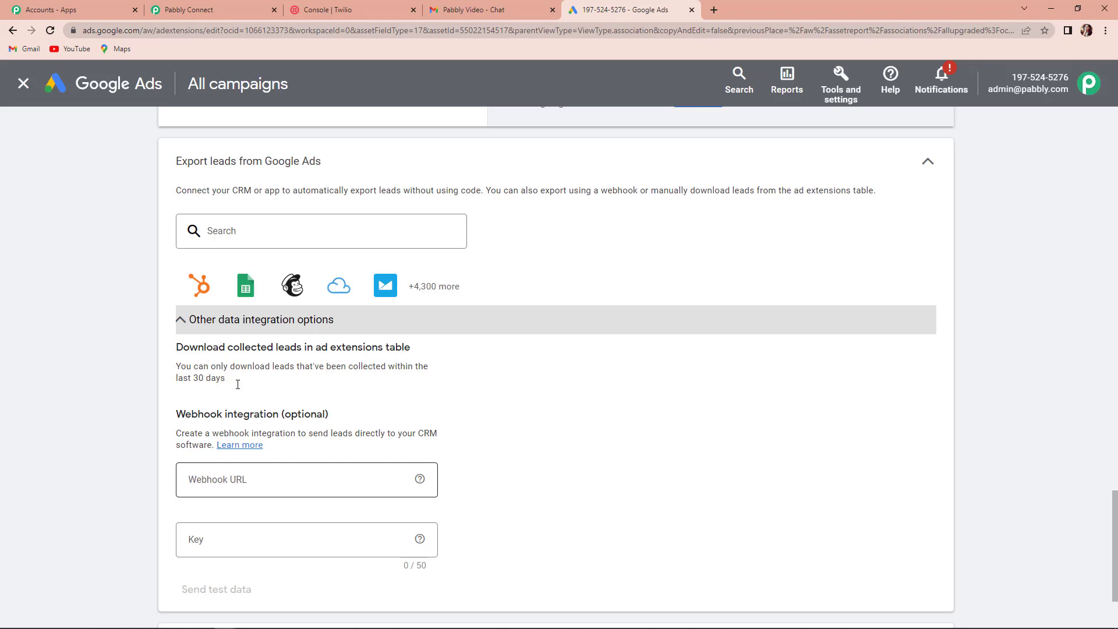
click(186, 9)
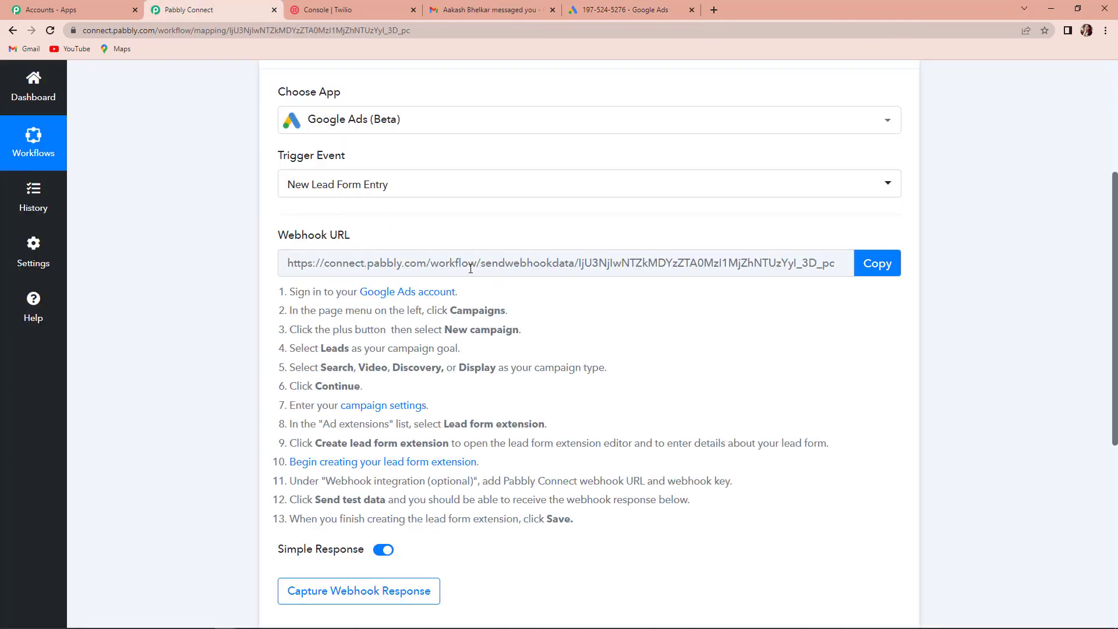
click(879, 266)
click(626, 9)
click(260, 479)
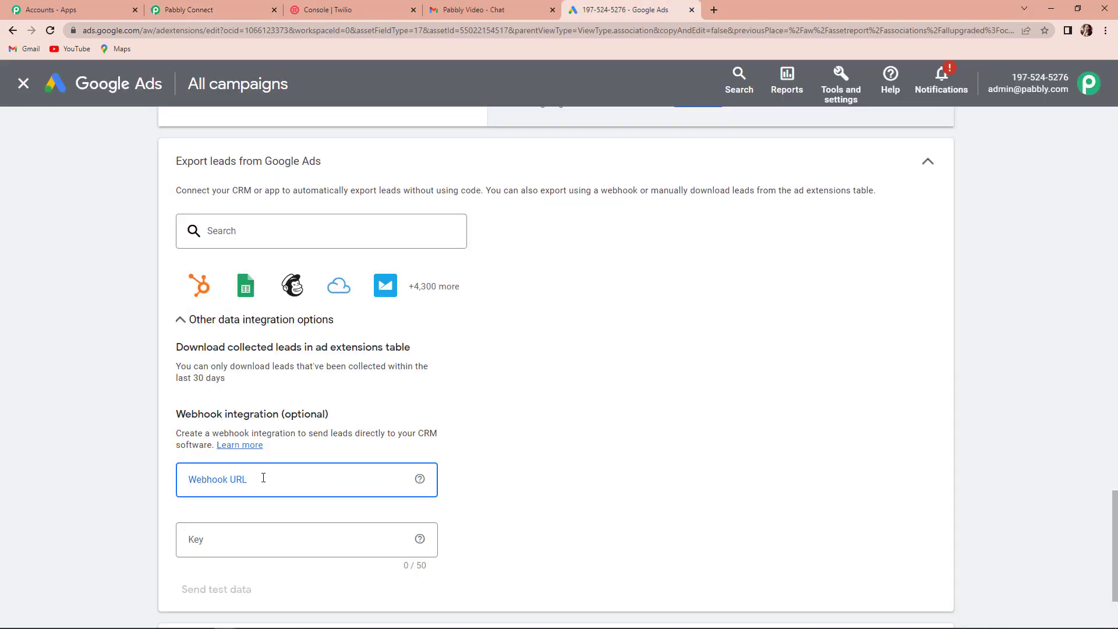
key(ctrl+v)
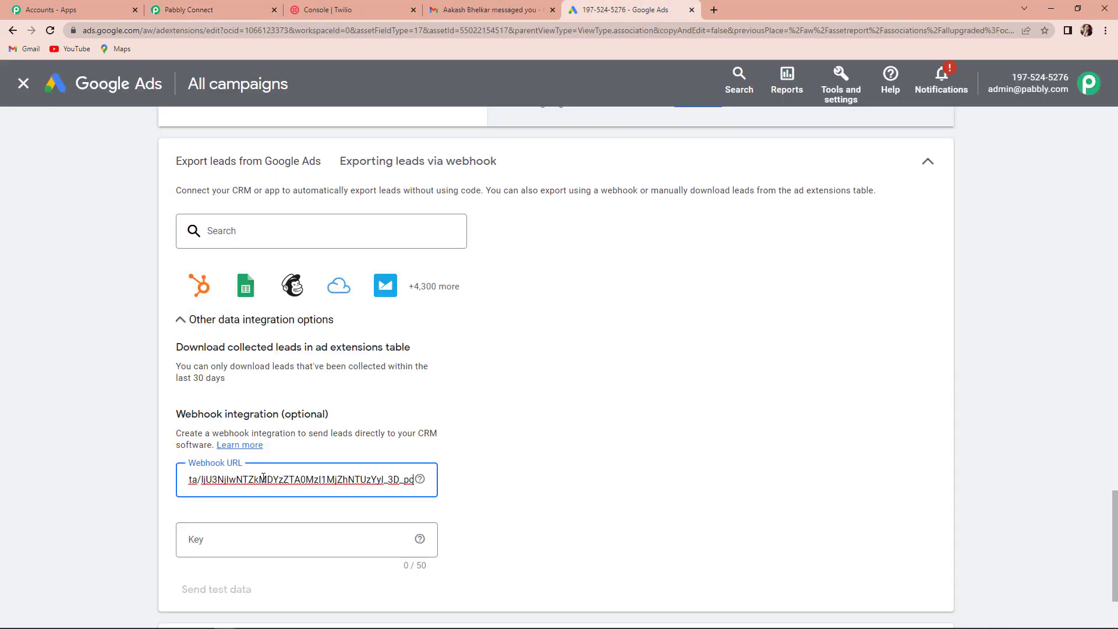
click(258, 537)
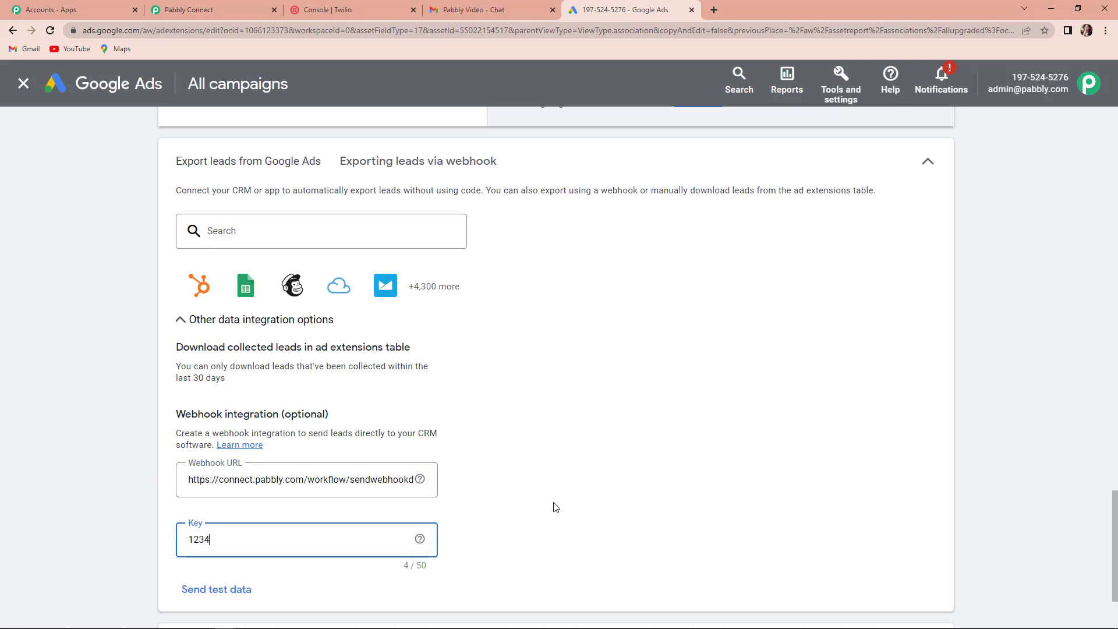
scroll(554, 507, down, 2)
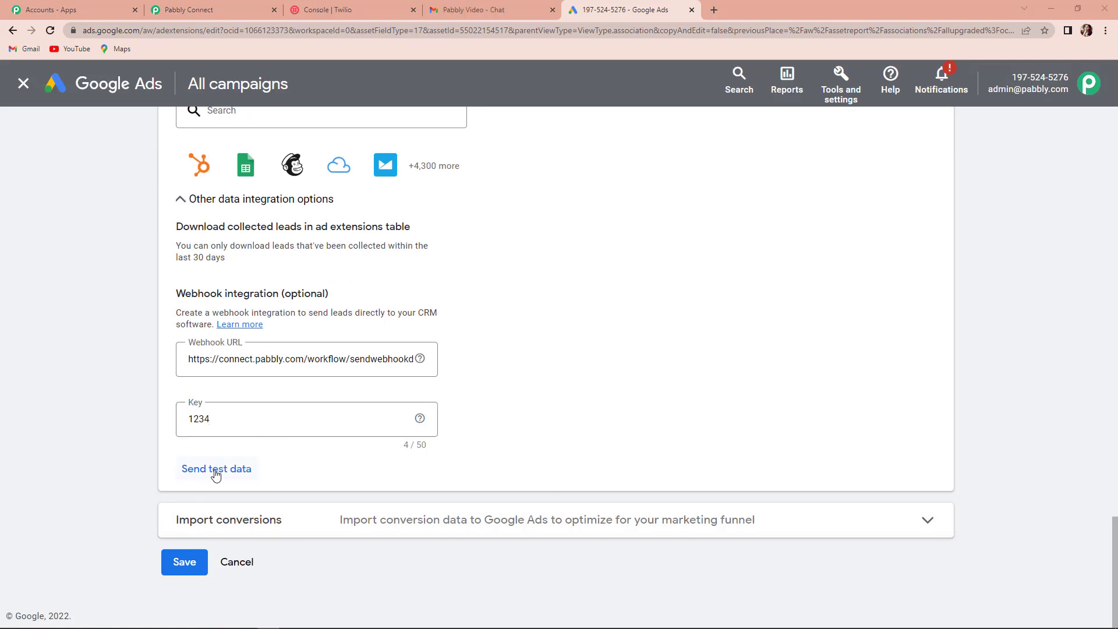
Send test lead data from Google Ads and check the response that arrived in Pabbly Connect.
click(208, 8)
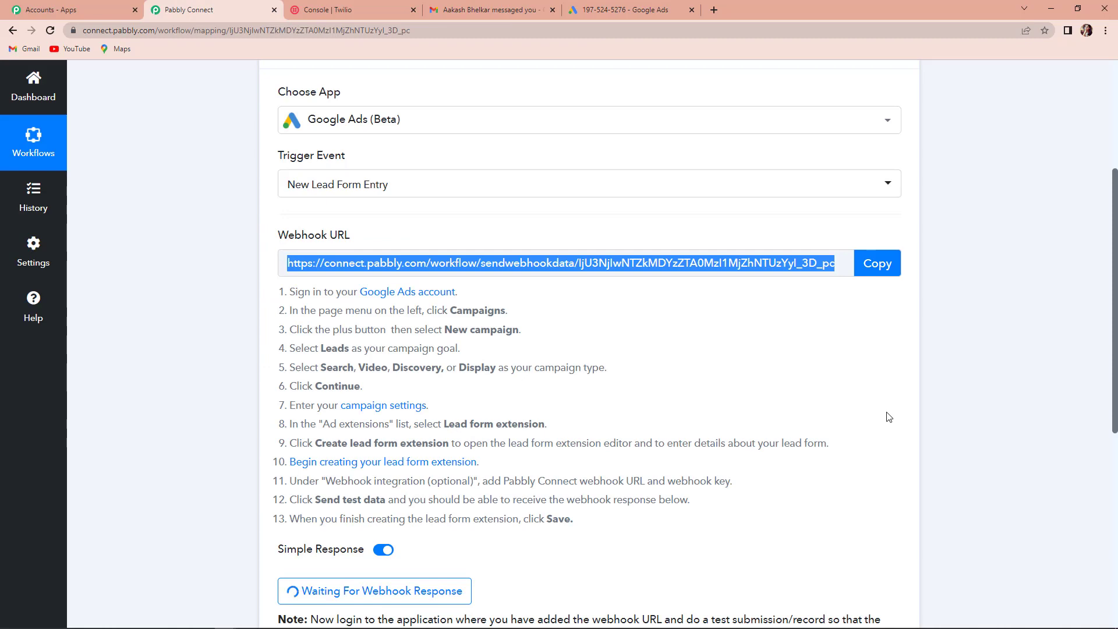
scroll(381, 458, down, 3)
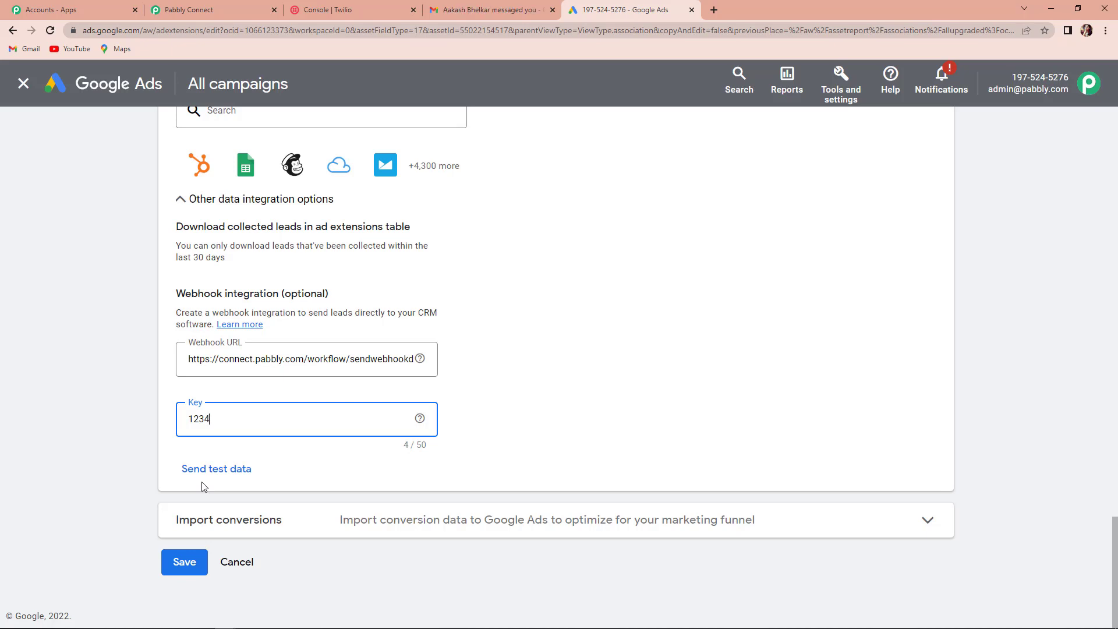
click(202, 470)
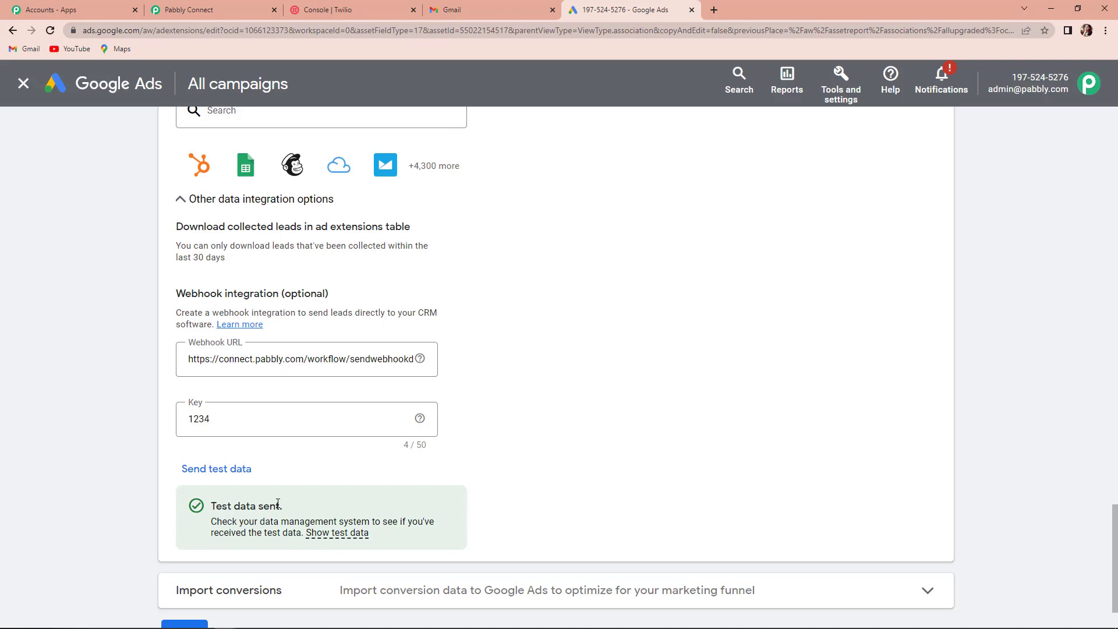
click(207, 9)
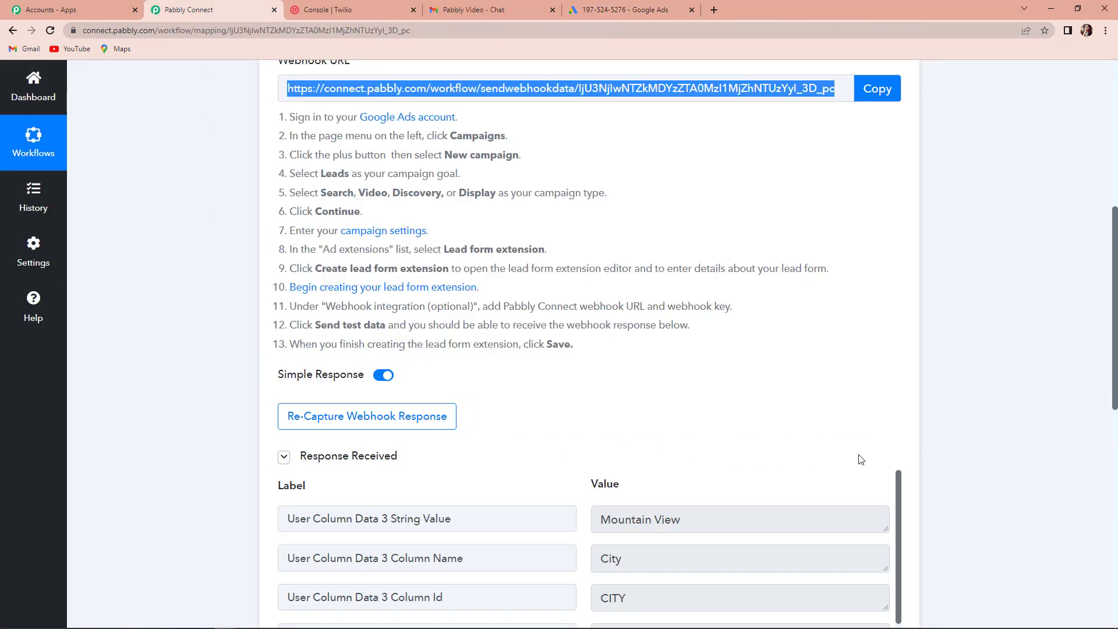
scroll(861, 460, down, 6)
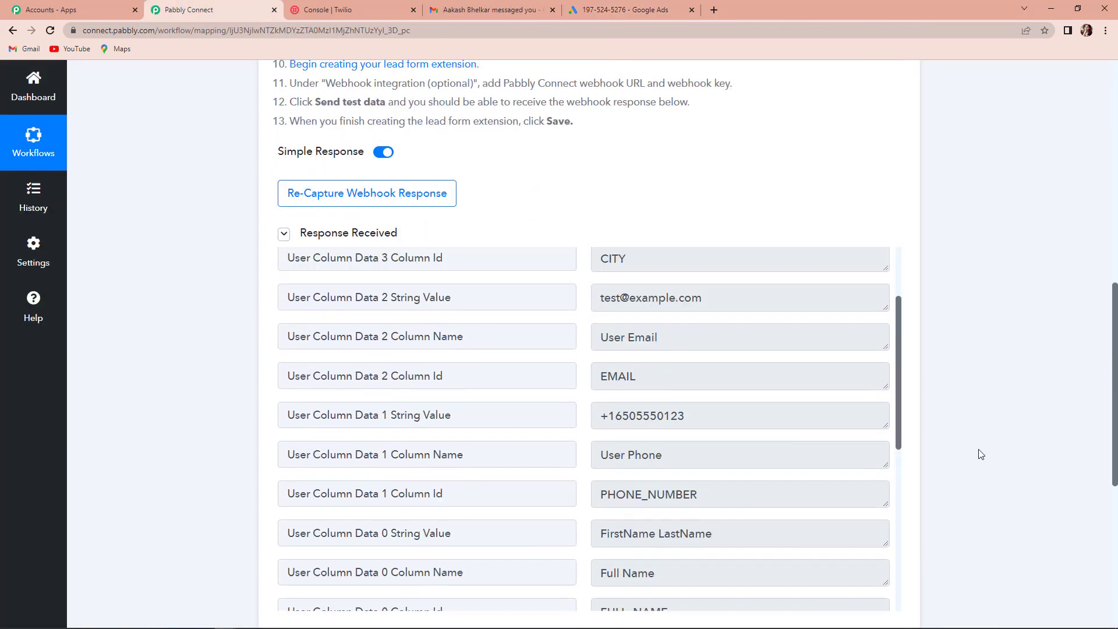
scroll(981, 455, down, 1)
scroll(649, 374, up, 3)
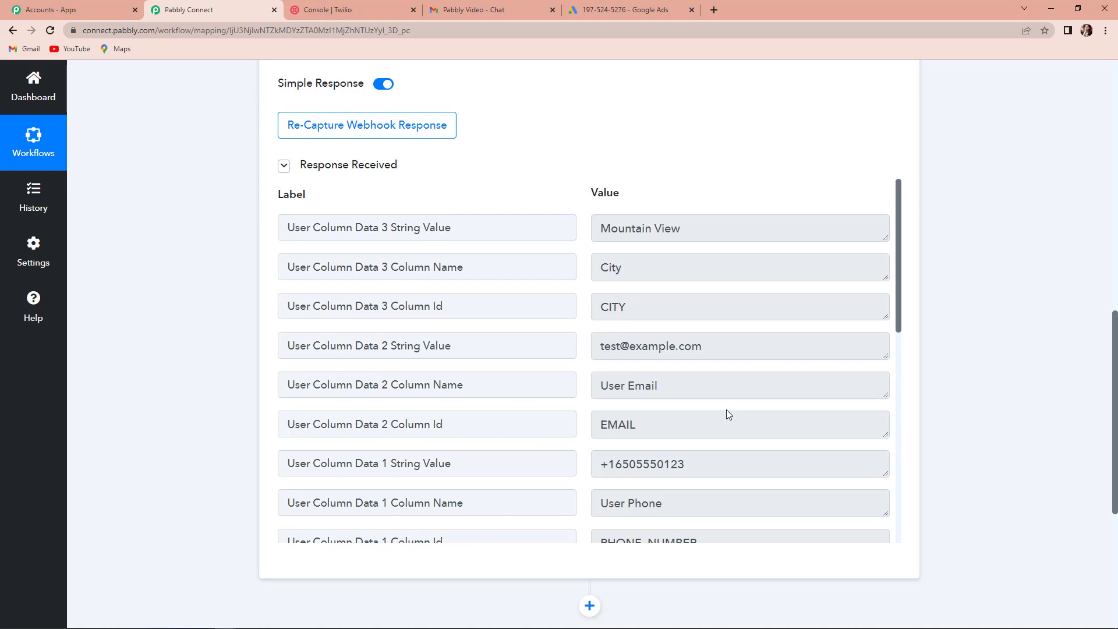
scroll(725, 411, down, 2)
scroll(727, 413, down, 2)
scroll(726, 410, down, 2)
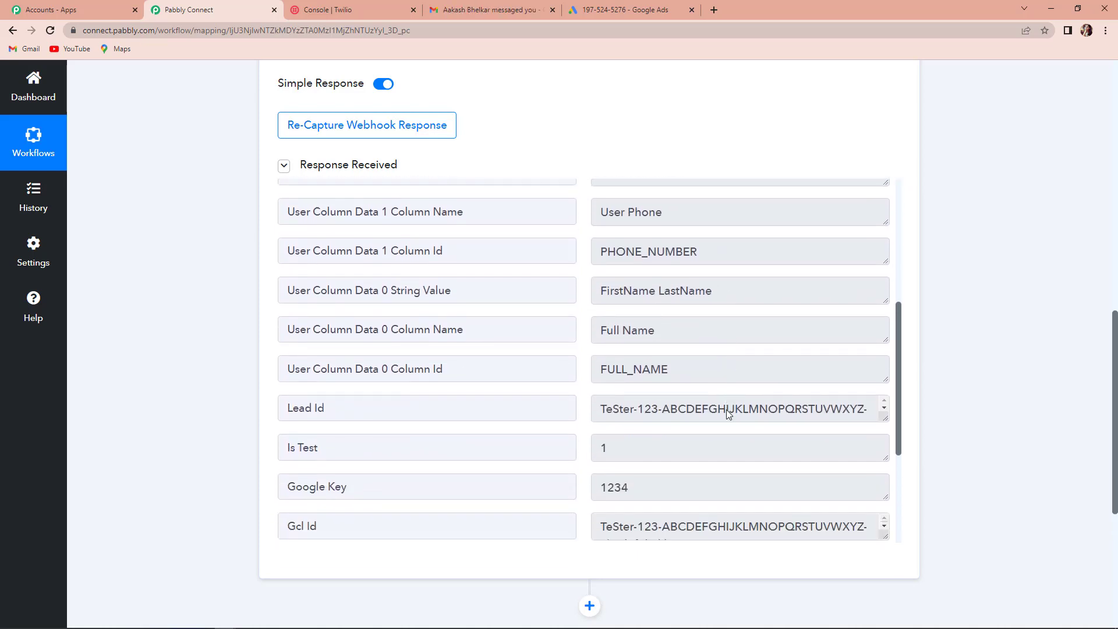
scroll(833, 433, down, 3)
scroll(834, 433, down, 1)
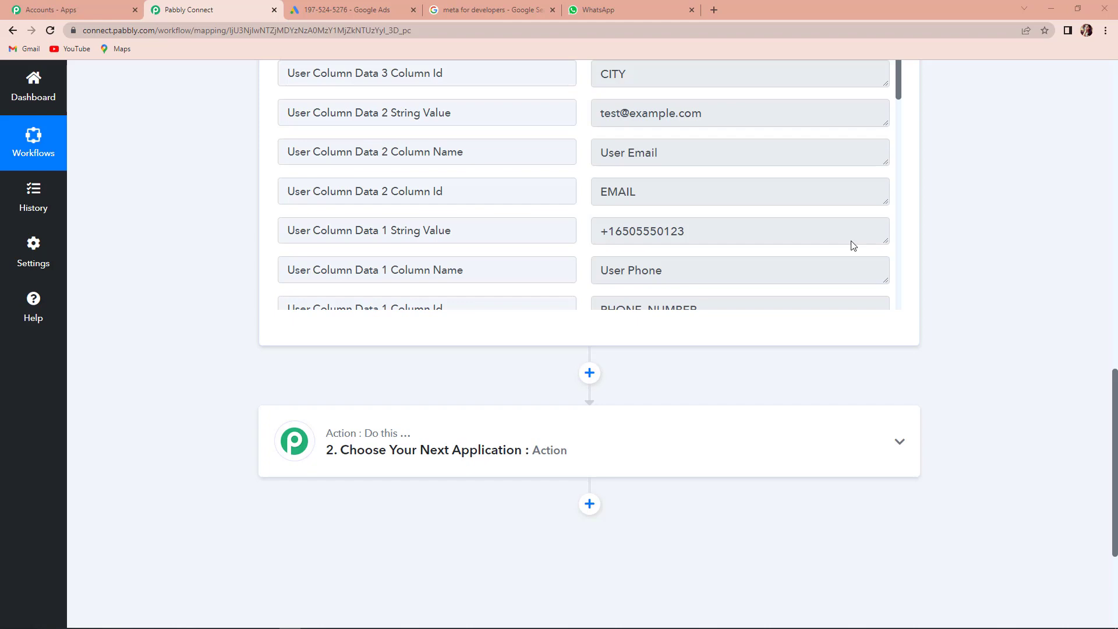
Pick WhatsApp Cloud API as the app for the empty second action step.
click(408, 448)
scroll(367, 434, down, 2)
click(348, 413)
text(whats)
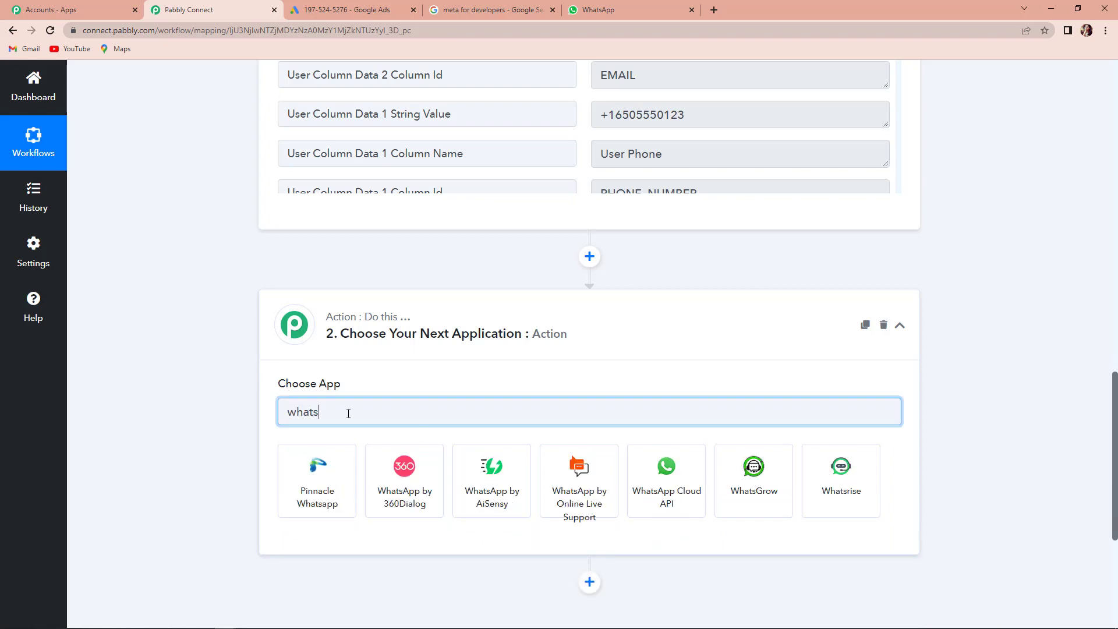
click(691, 493)
Choose Send Template Message as the action event and bring up account connection options.
click(325, 476)
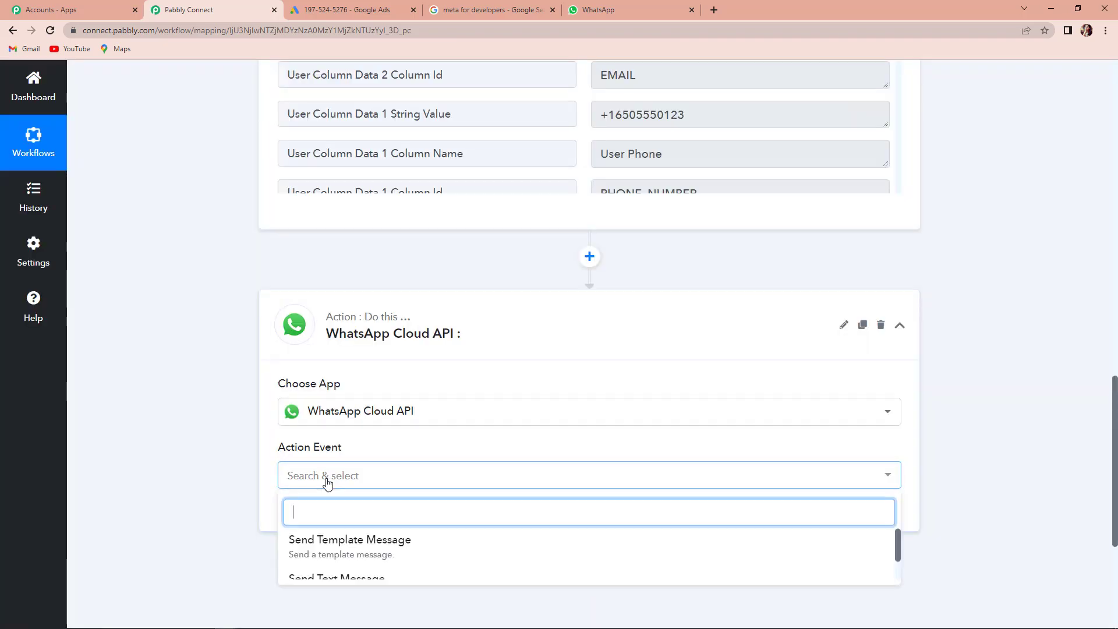
click(326, 536)
click(315, 517)
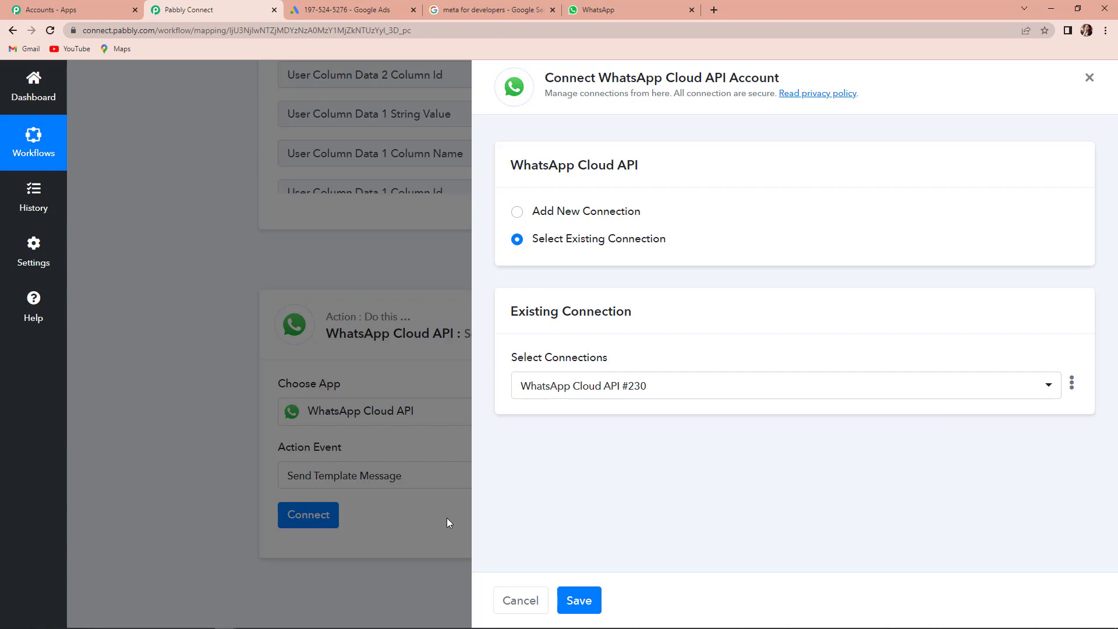
Choose Add New Connection for WhatsApp Cloud API, then switch to the Meta for Developers tab.
click(517, 212)
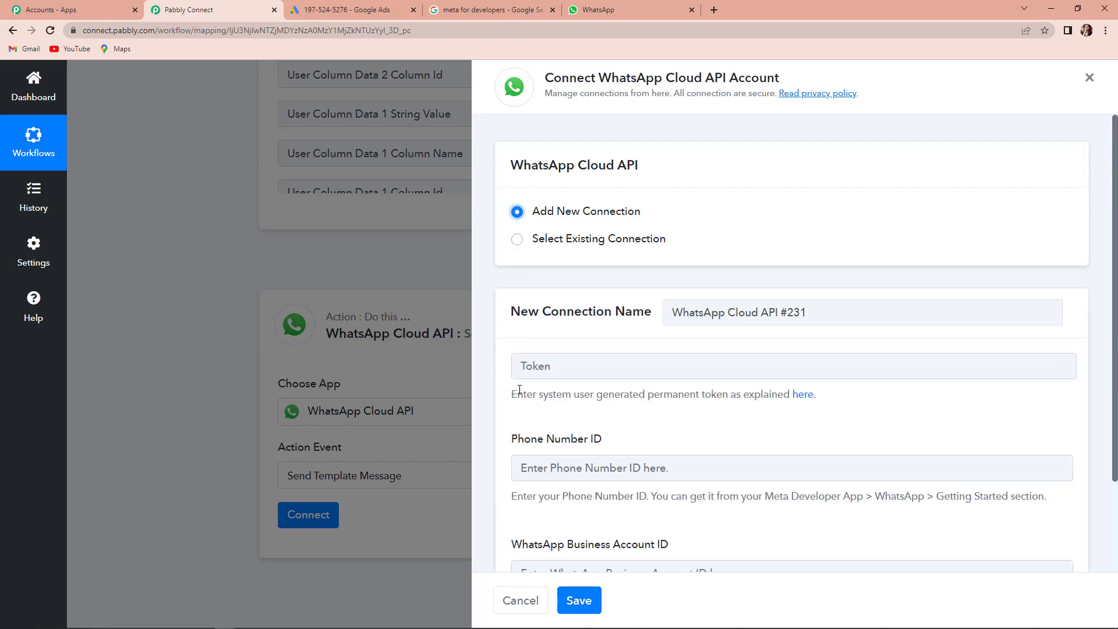
scroll(669, 390, down, 2)
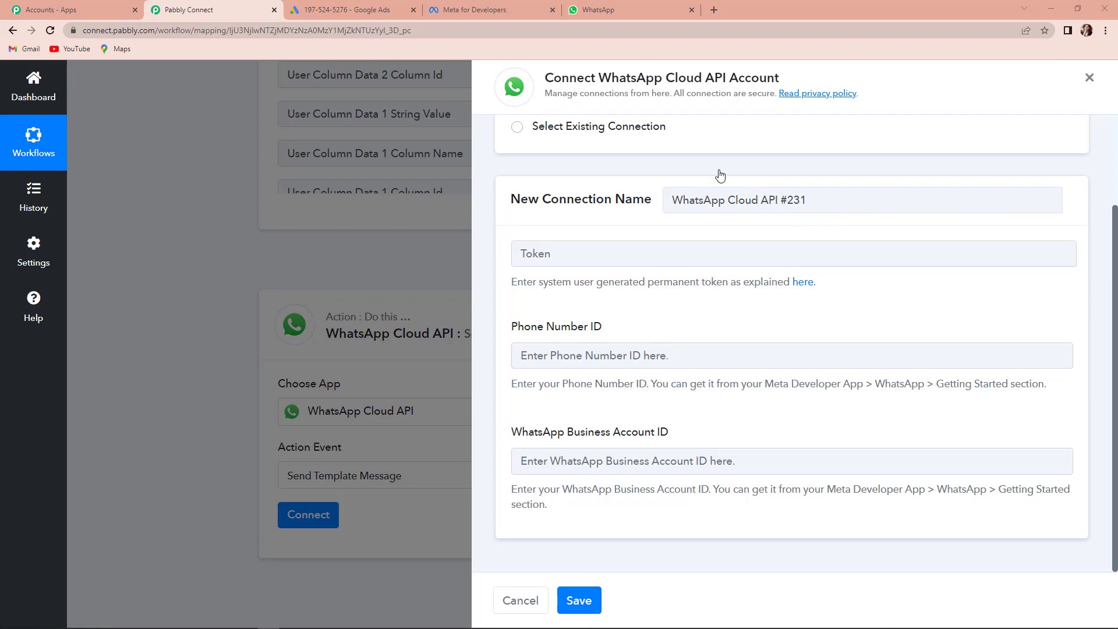
click(494, 10)
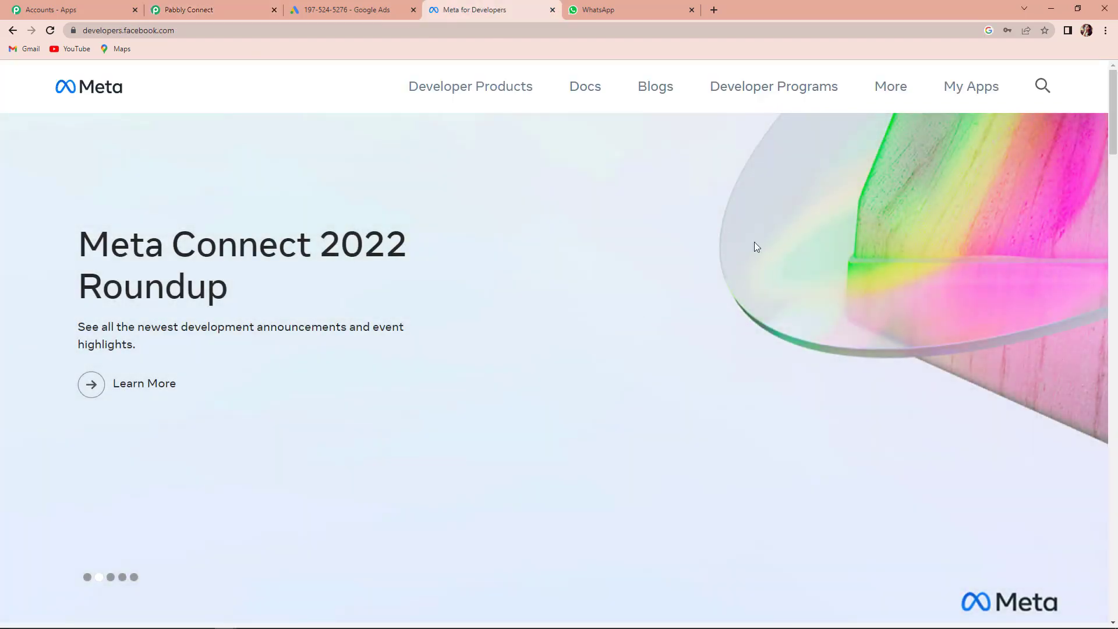
Open the MyConnectMsg App's WhatsApp Getting started page in Meta for Developers.
click(957, 86)
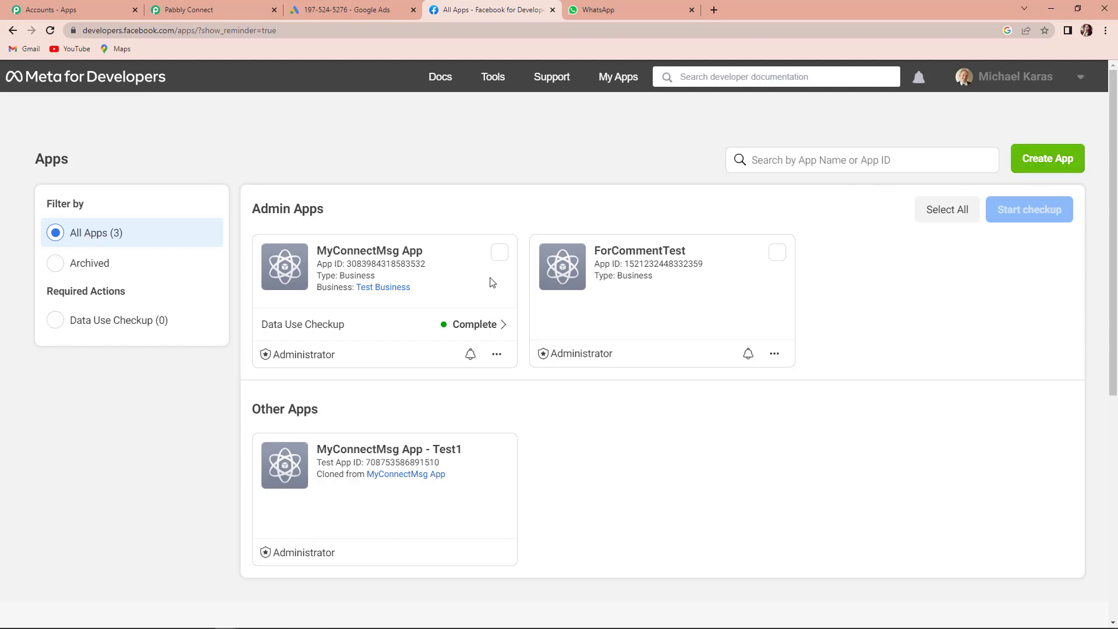
click(352, 258)
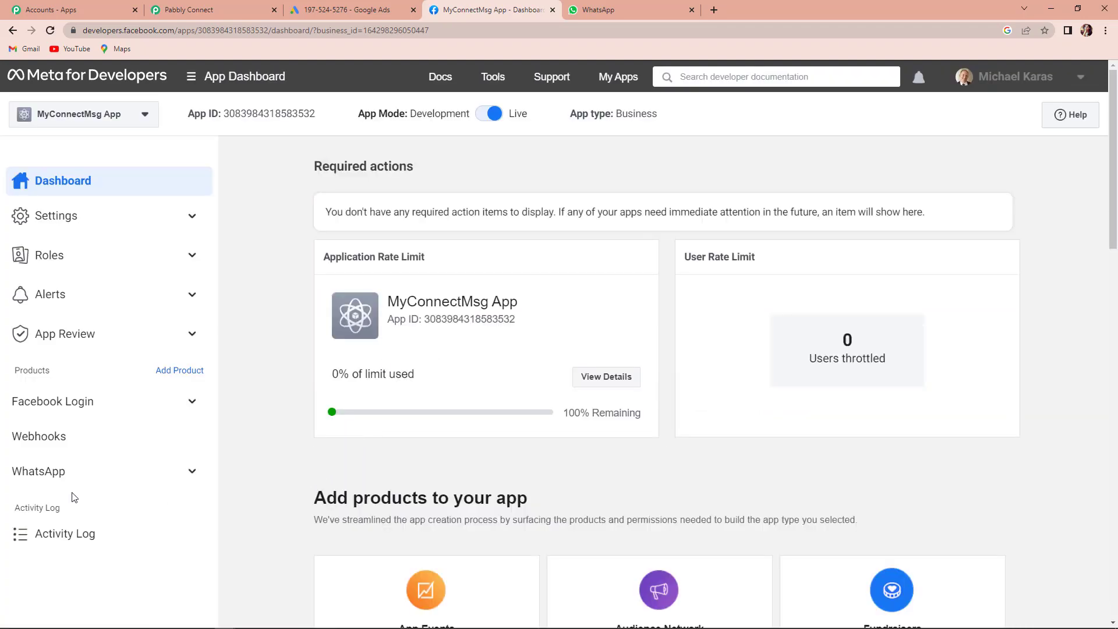
click(179, 481)
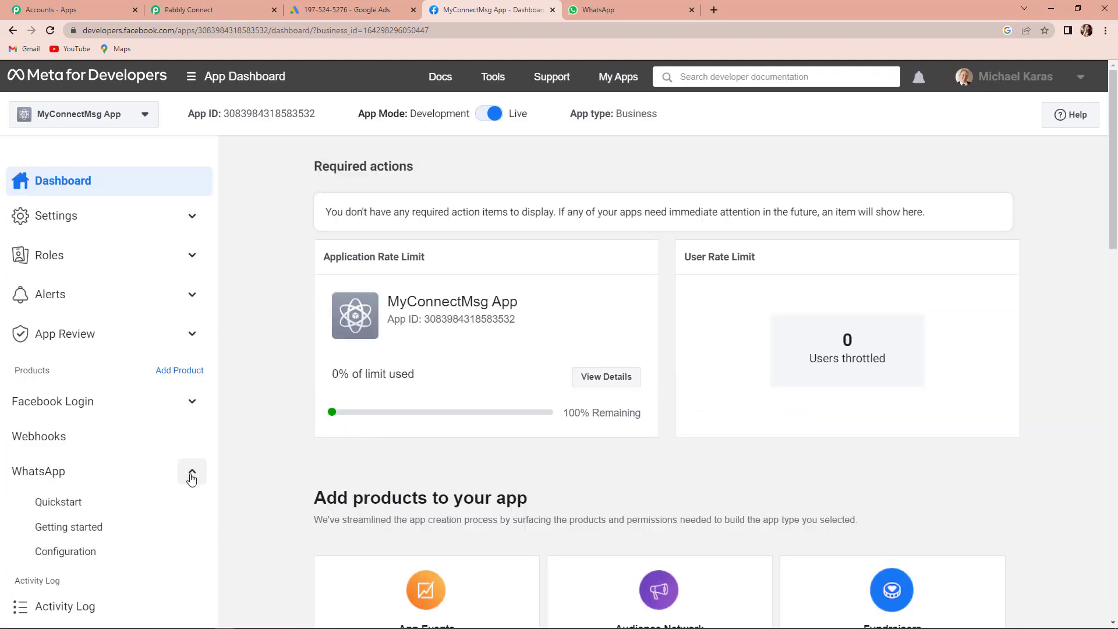
click(69, 531)
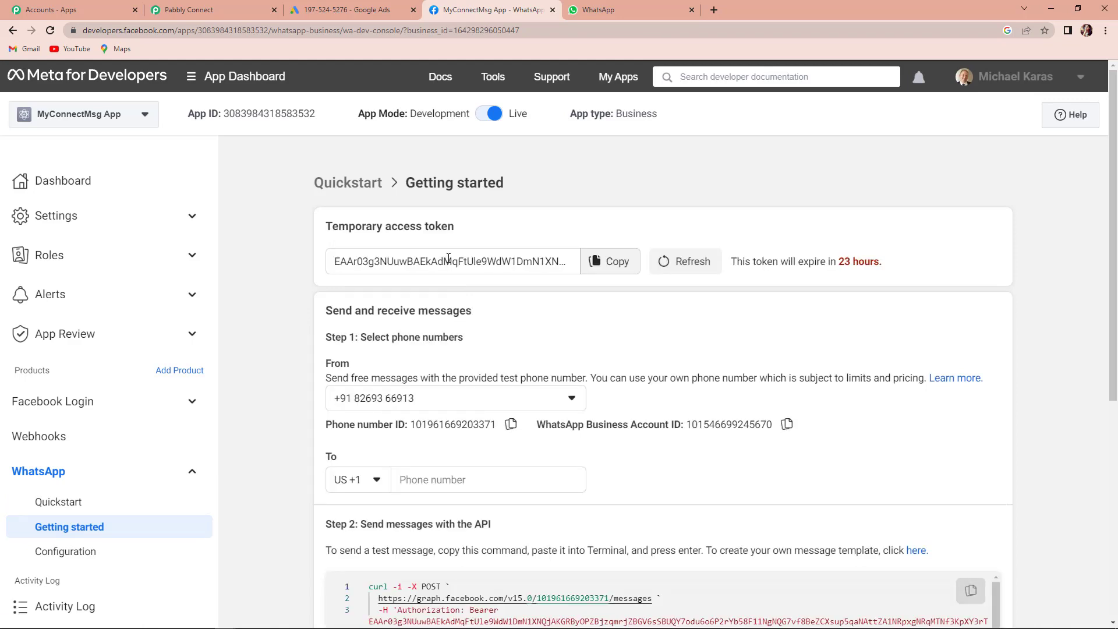
Highlight the Phone number ID and WhatsApp Business Account ID on the Getting started page.
drag(326, 424, 405, 424)
drag(537, 425, 692, 428)
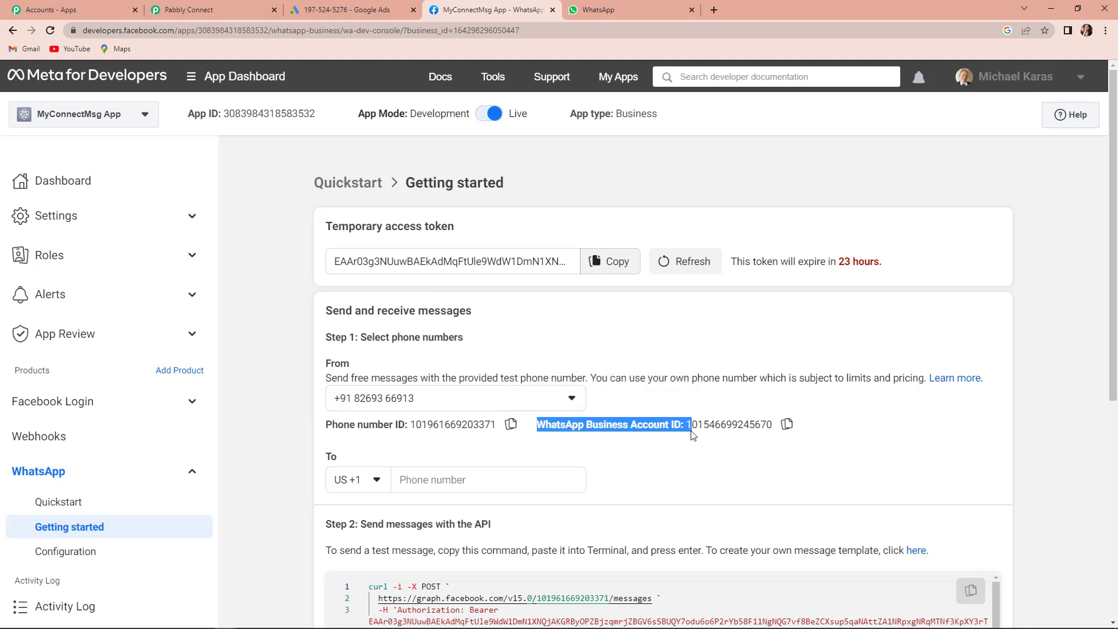
click(658, 441)
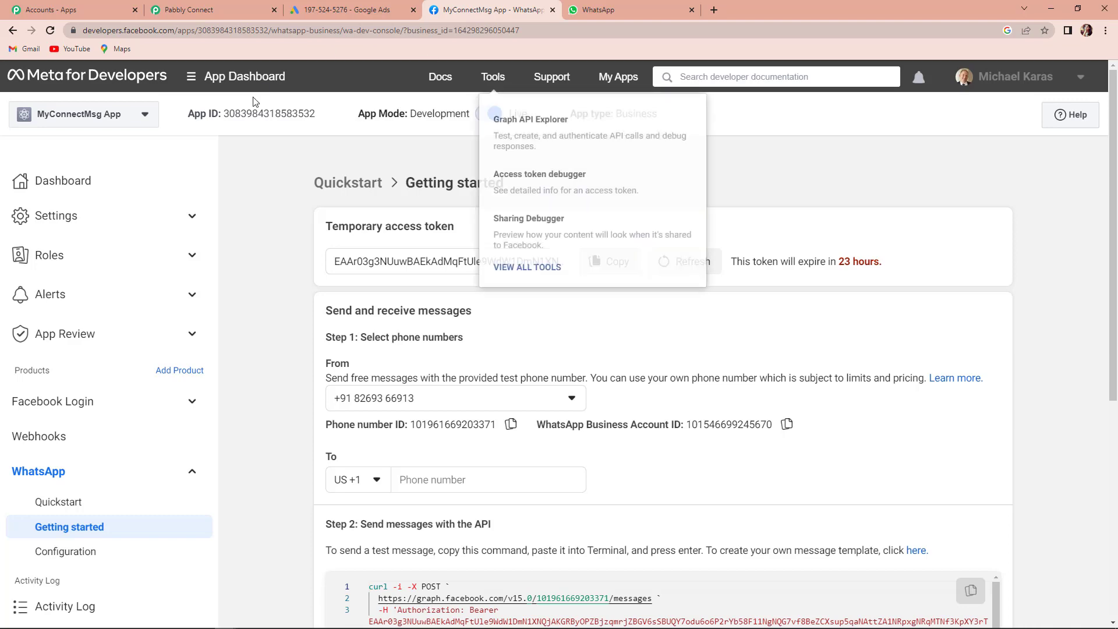
Paste Meta's temporary access token into the connection's Token field.
click(627, 261)
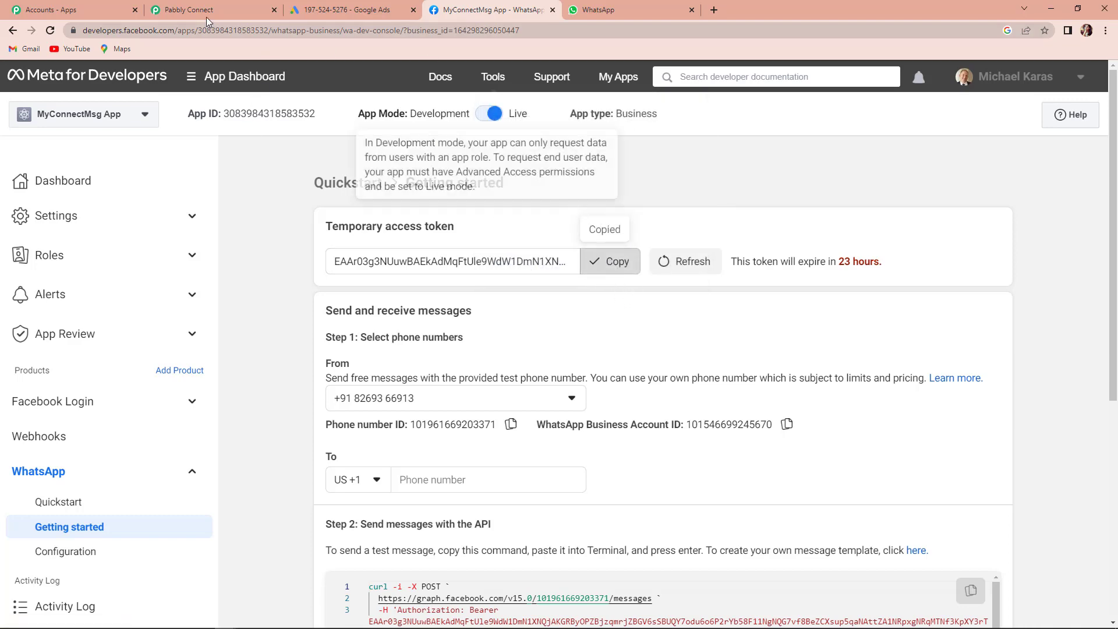
click(189, 9)
click(552, 262)
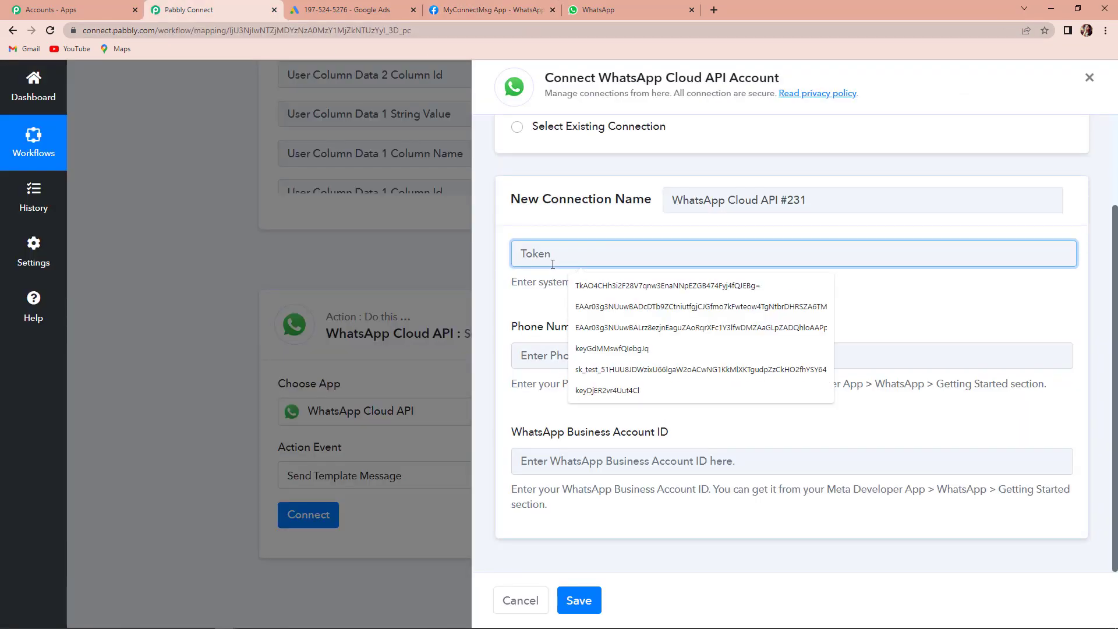
key(ctrl+v)
Copy Meta's Phone number ID into the Phone Number ID field.
click(502, 10)
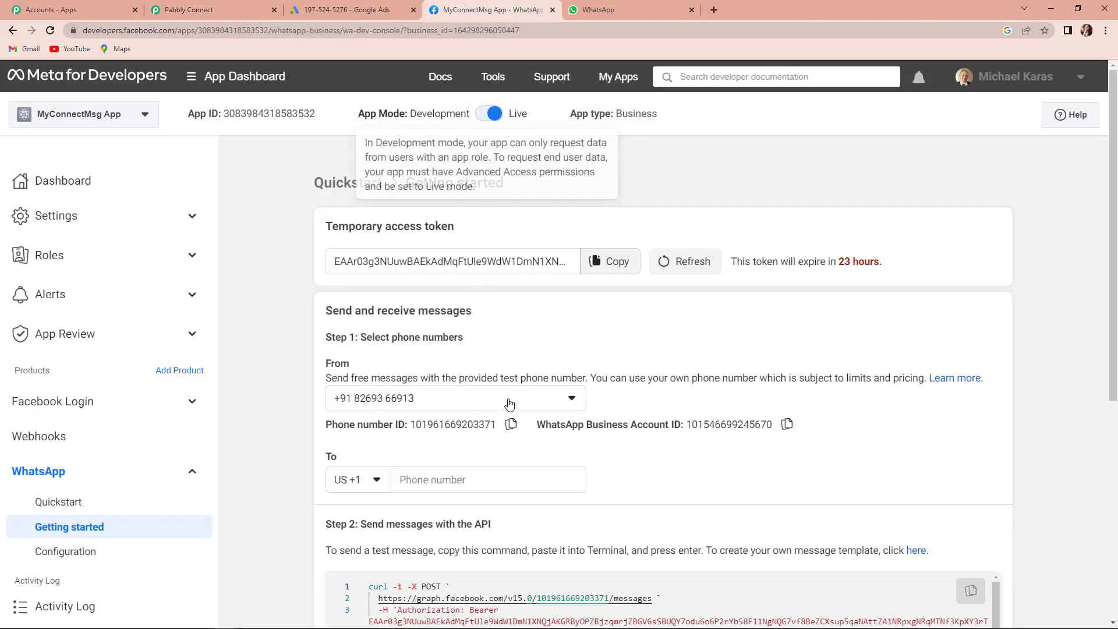
click(510, 424)
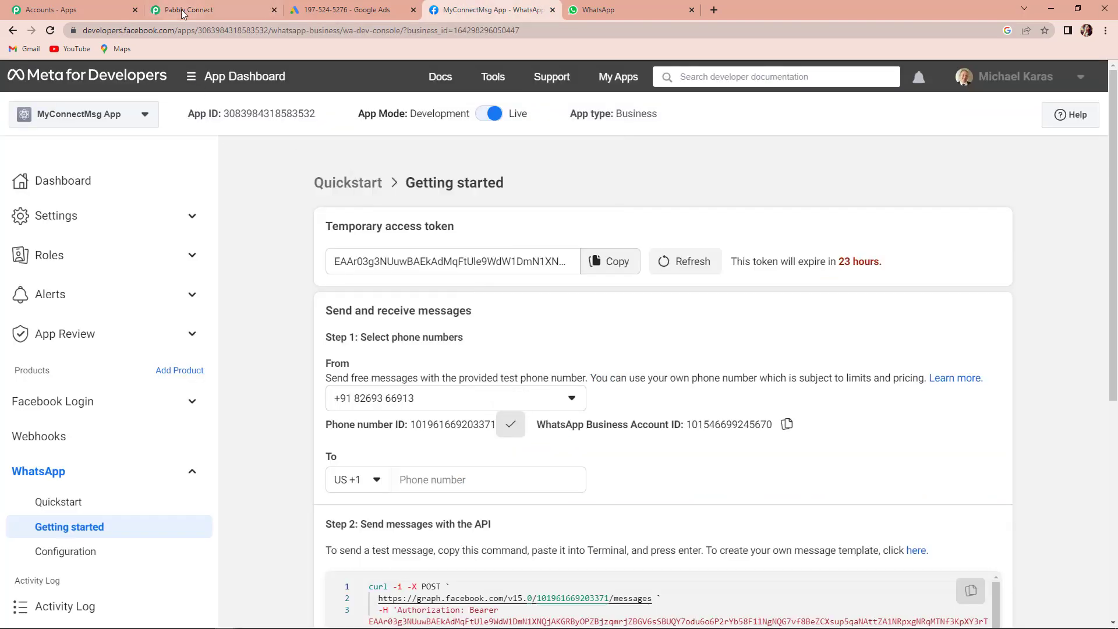
click(189, 9)
click(597, 356)
key(ctrl+v)
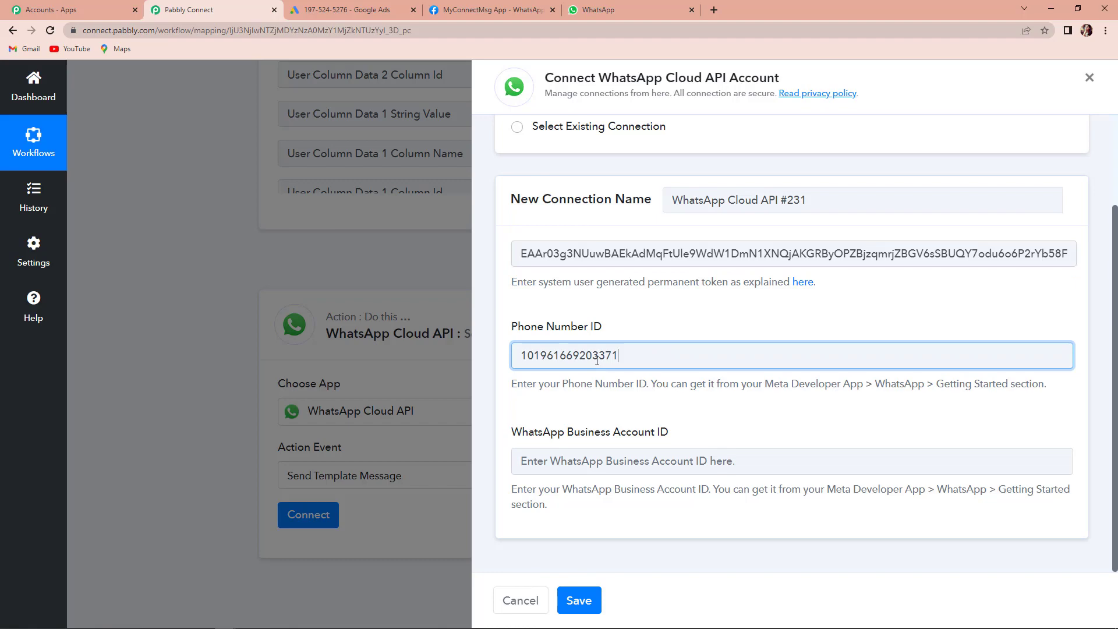
Copy the WhatsApp Business Account ID into its field and save the connection.
click(502, 9)
click(787, 424)
click(181, 10)
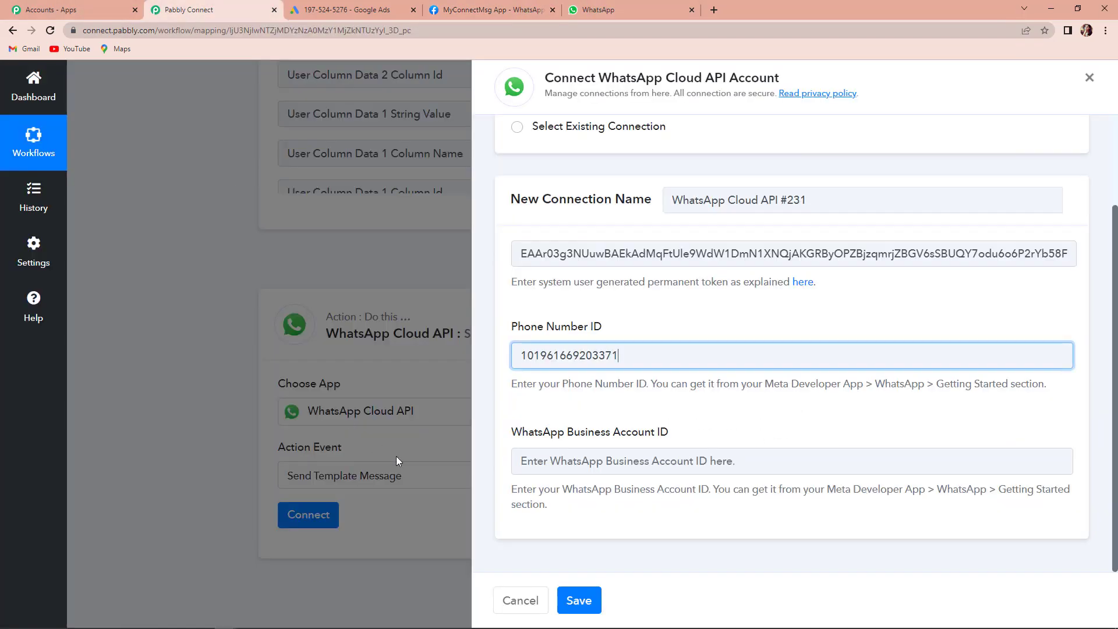
click(531, 461)
key(ctrl+v)
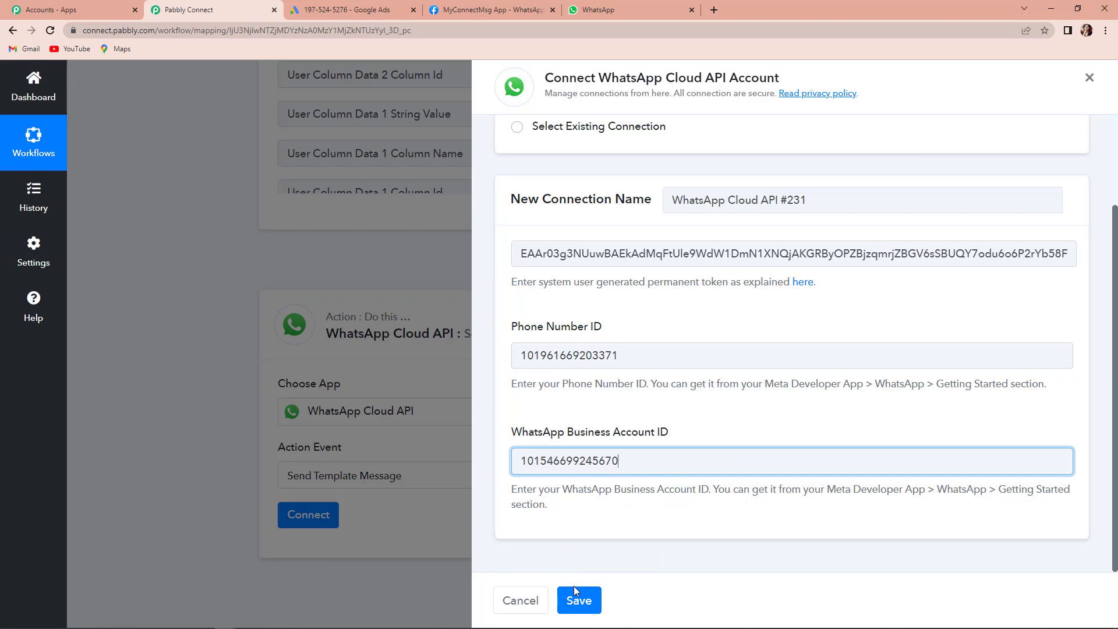
click(579, 601)
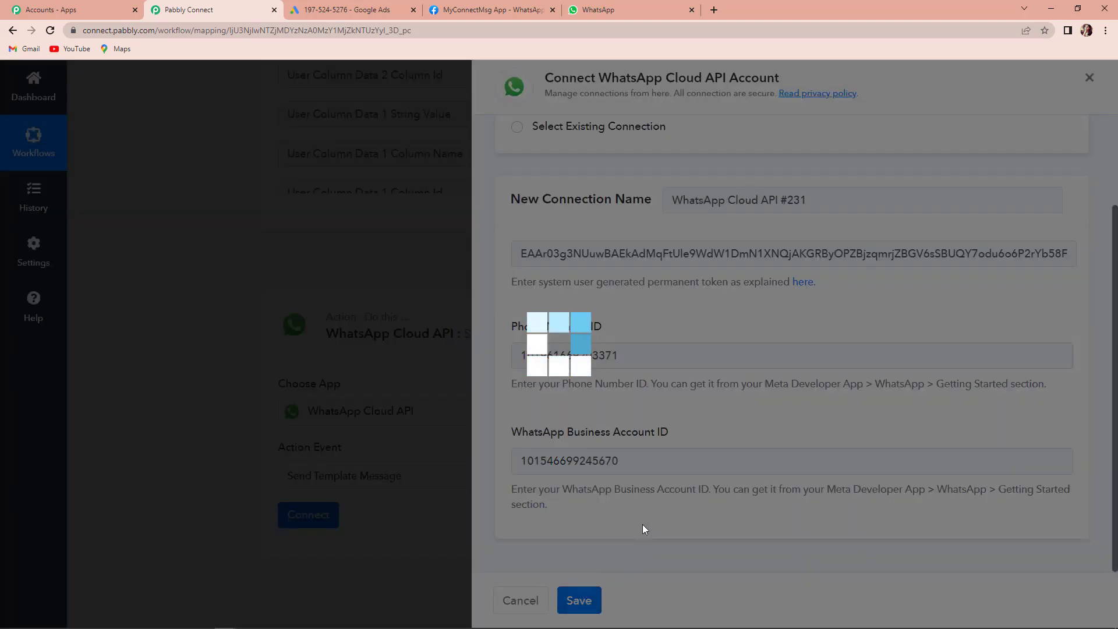
Scroll down to the prefilled template send_whtasapp_message and language code en fields.
scroll(530, 458, down, 2)
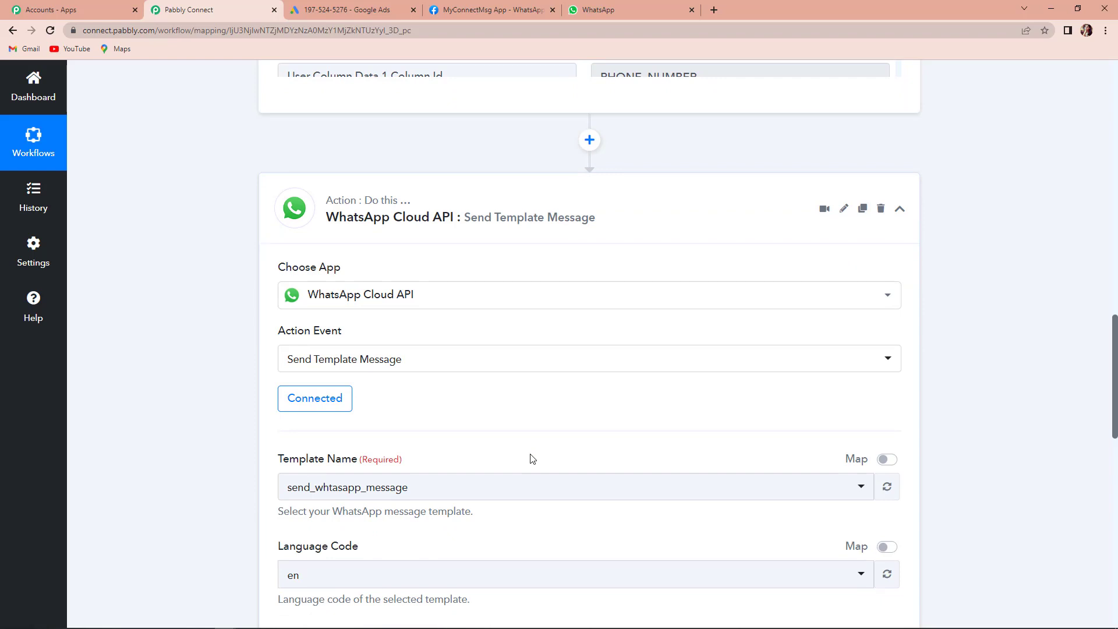
scroll(530, 458, down, 3)
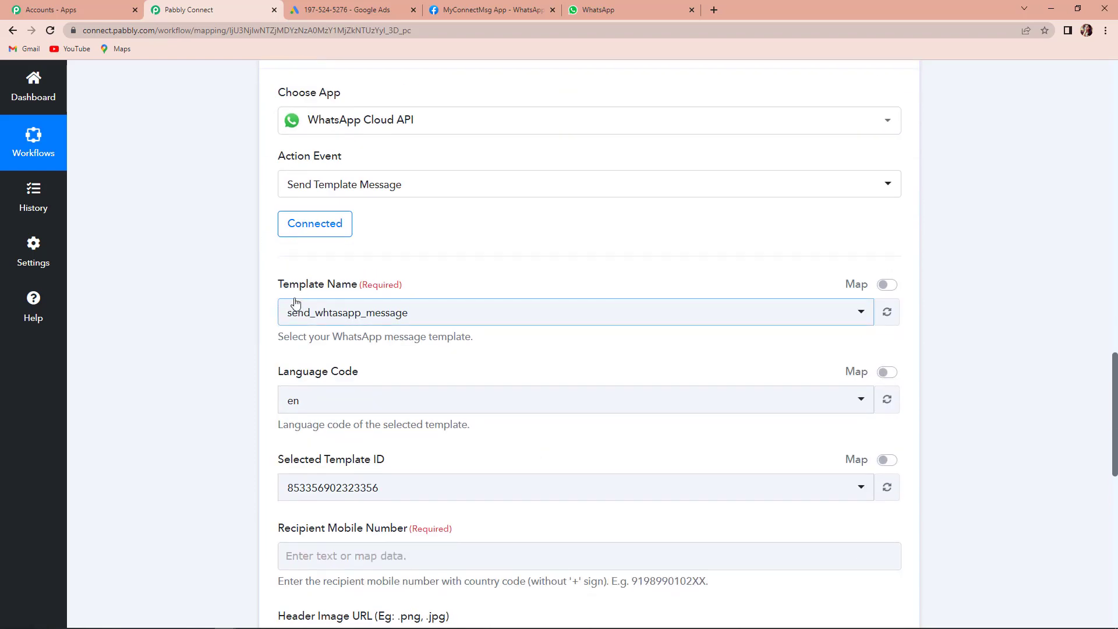
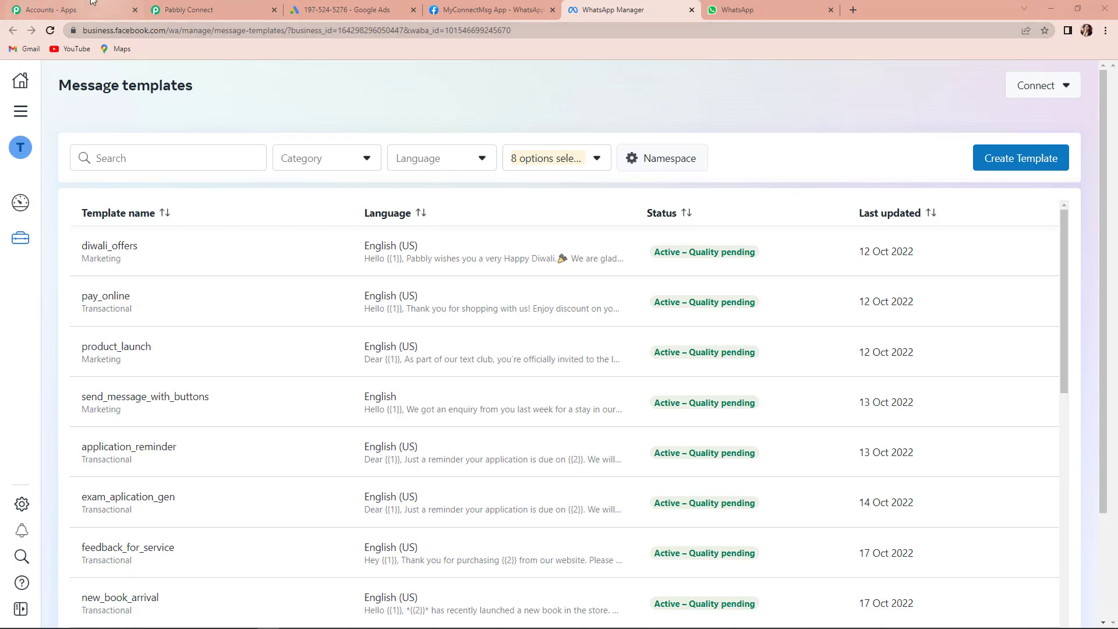
Find the admin_message template and review its body using {{1}}, {{2}}, {{3}} for name, mobile and email.
click(178, 162)
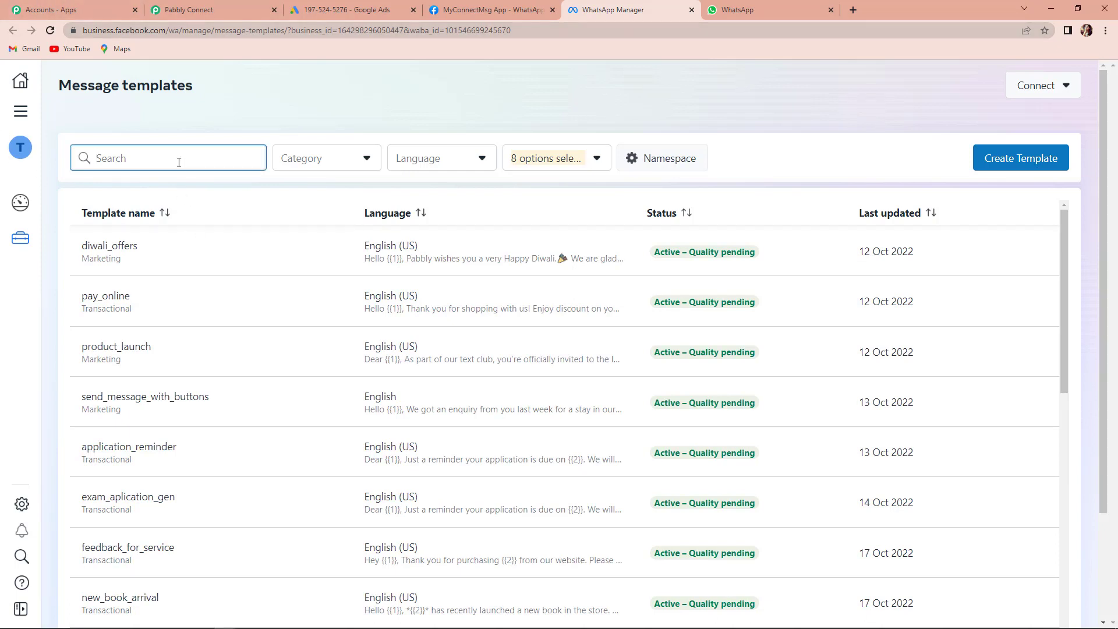
text(admin)
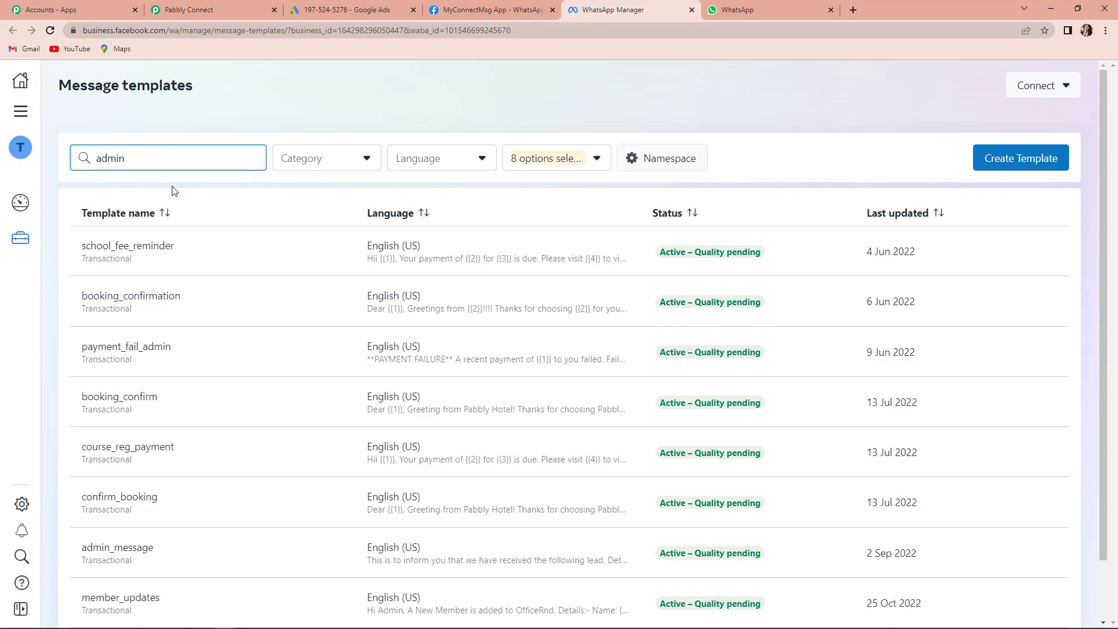
click(115, 556)
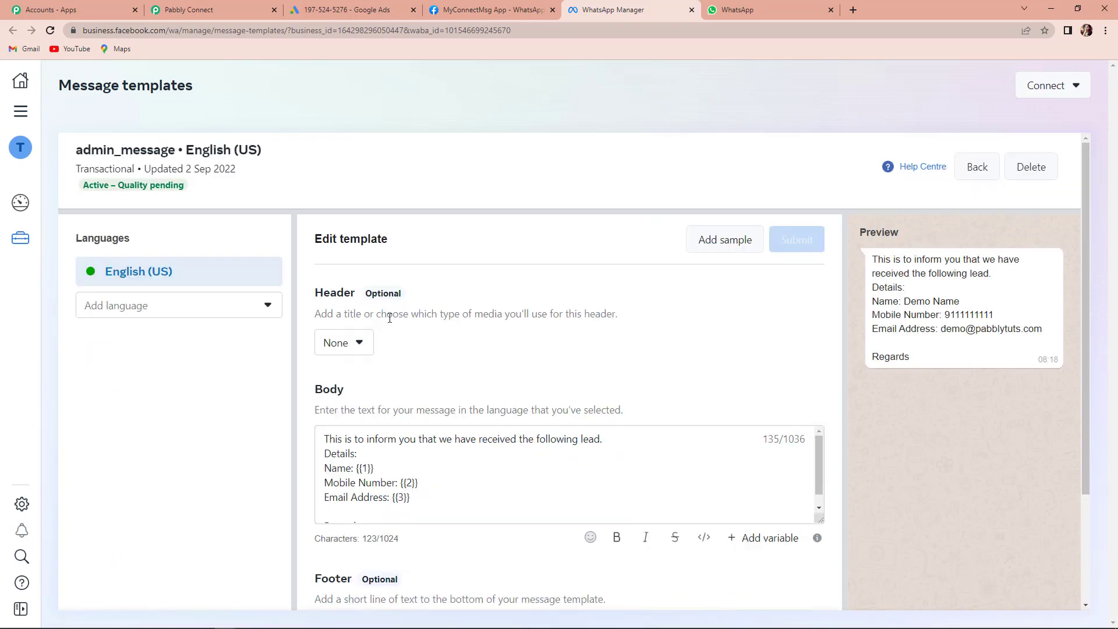
scroll(431, 344, down, 1)
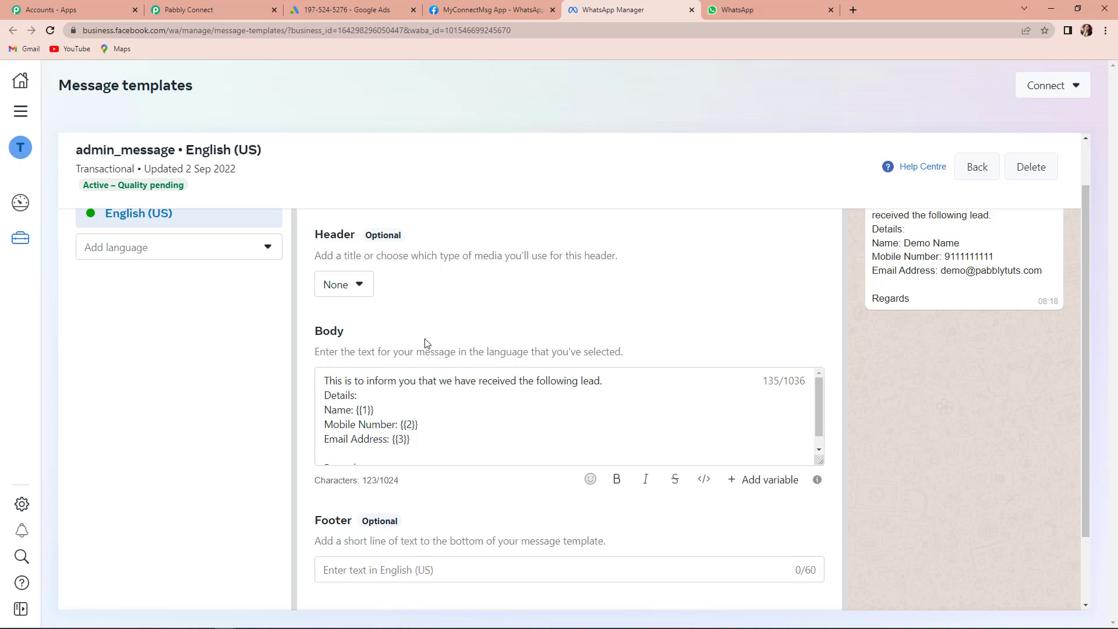
scroll(448, 412, down, 1)
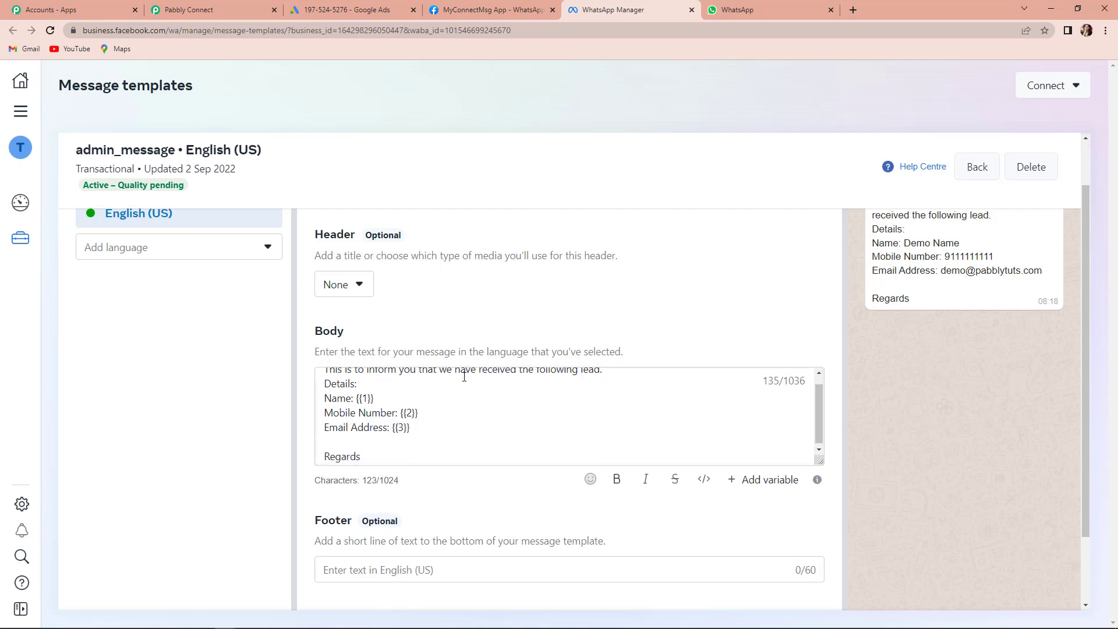
scroll(449, 412, up, 2)
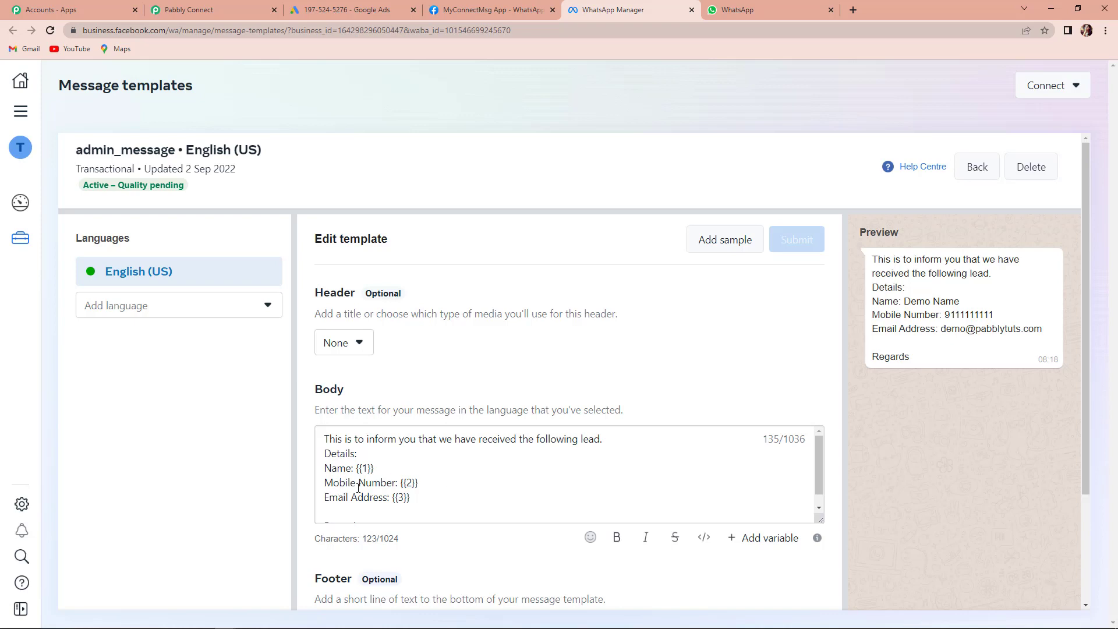
scroll(427, 485, down, 1)
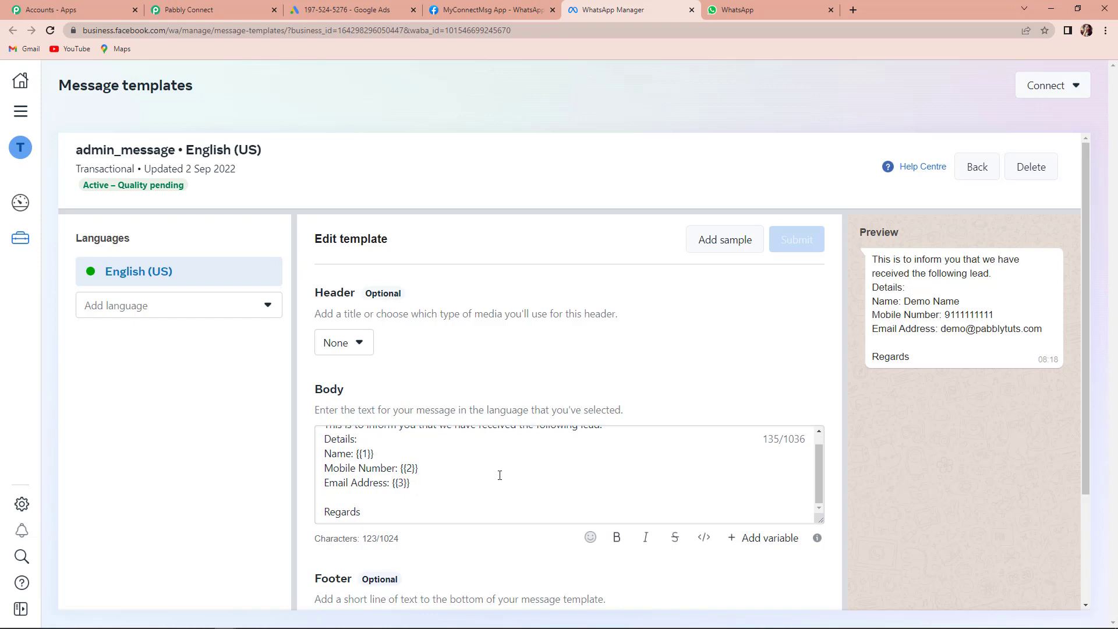
scroll(409, 482, up, 1)
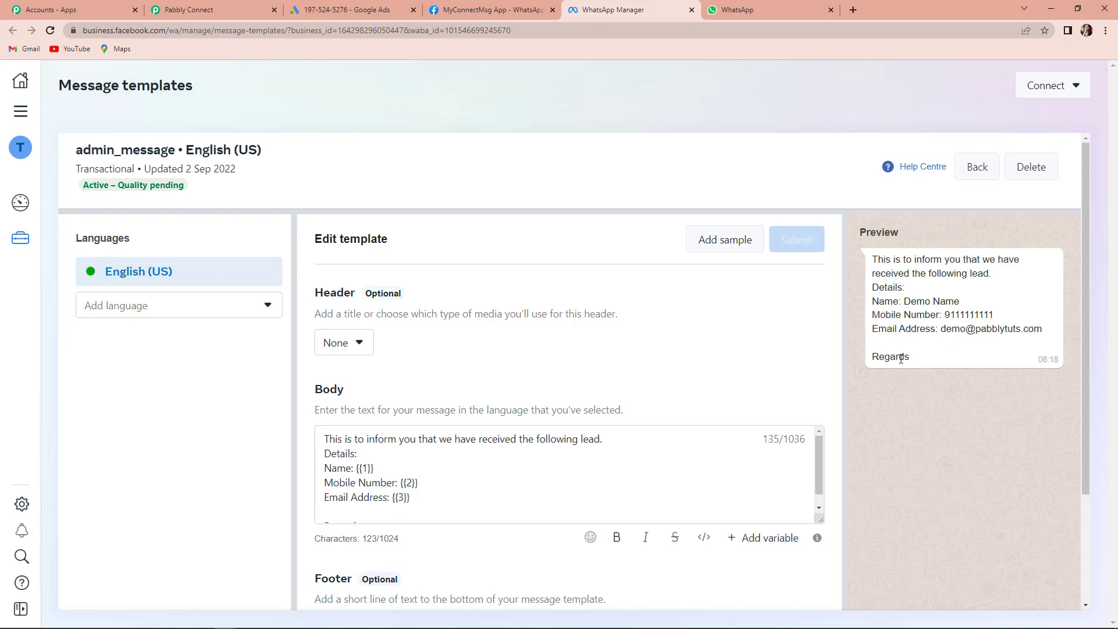
Choose admin_message as the WhatsApp template, which fills in language en_US and its template ID.
click(223, 12)
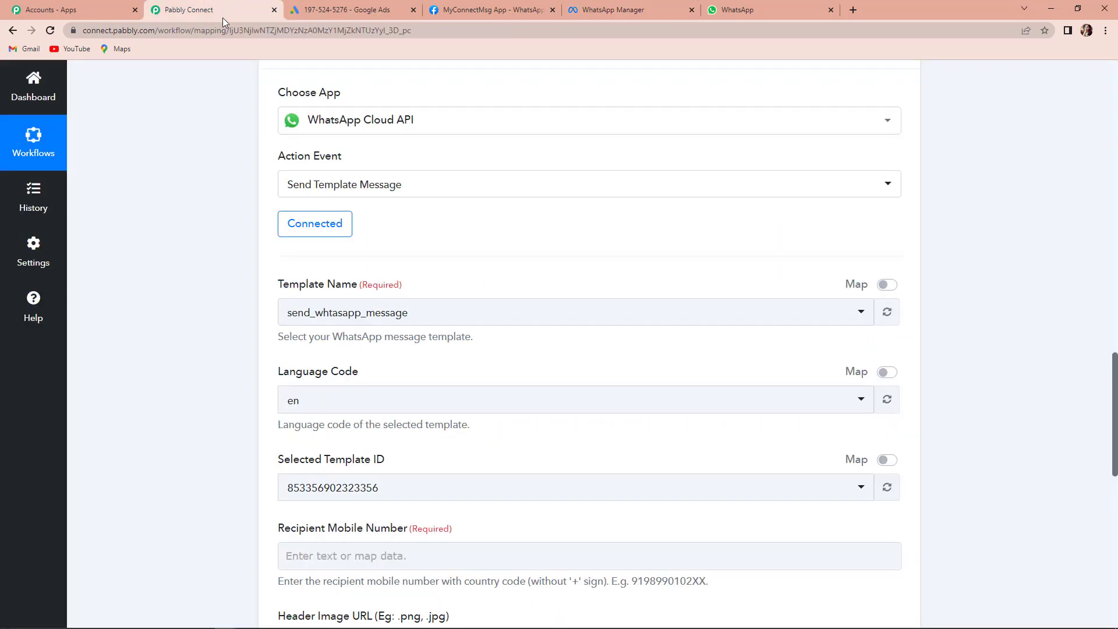
click(351, 315)
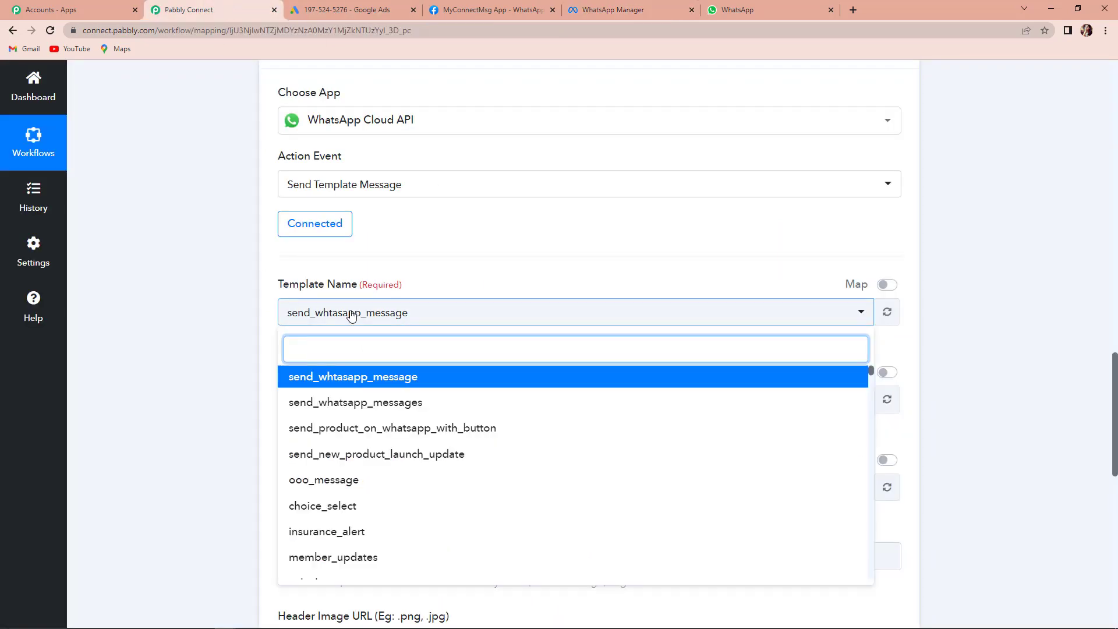
text(admin)
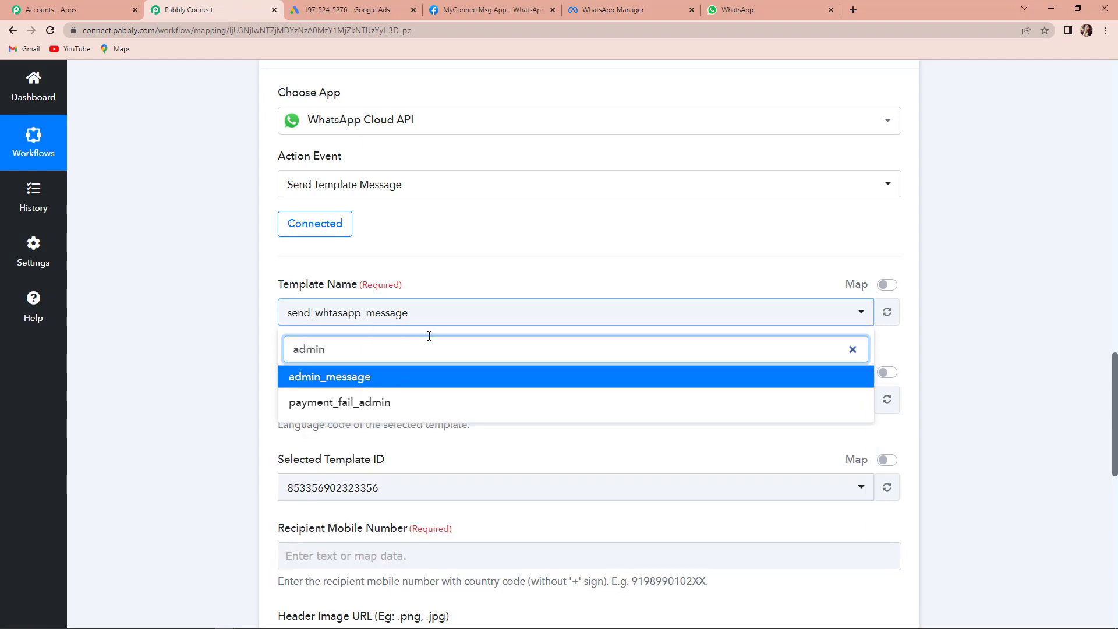
click(358, 378)
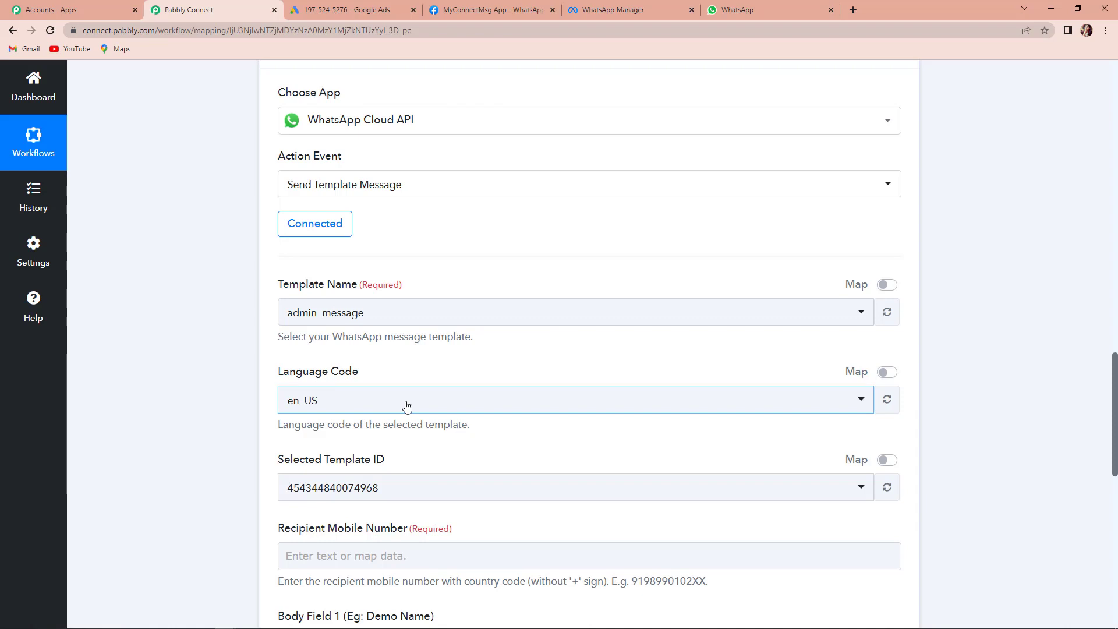
scroll(406, 406, down, 2)
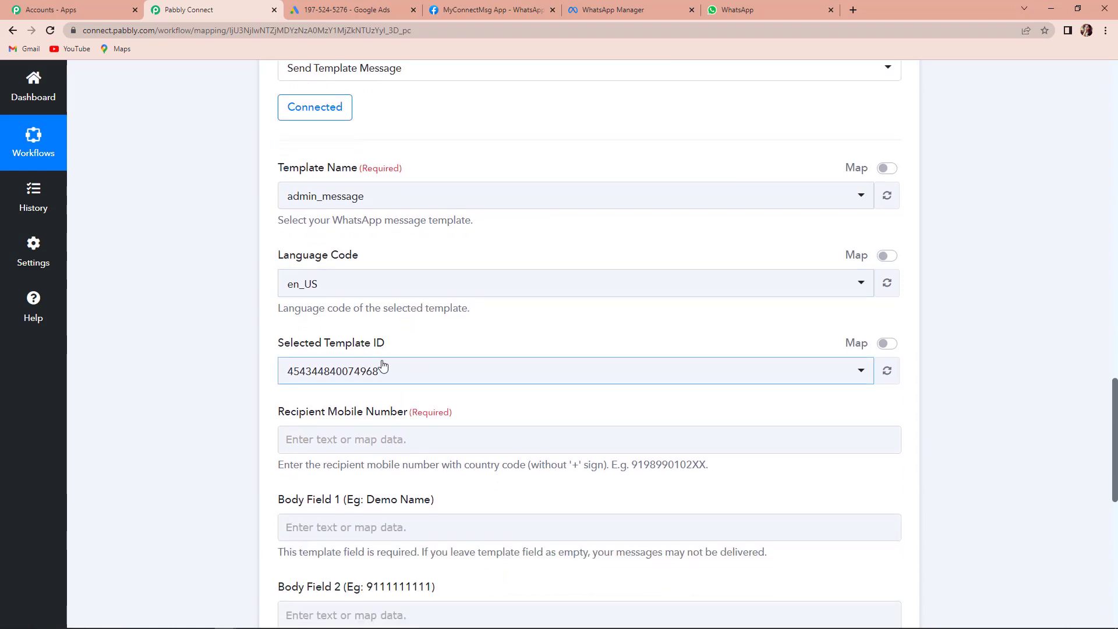
scroll(436, 387, down, 2)
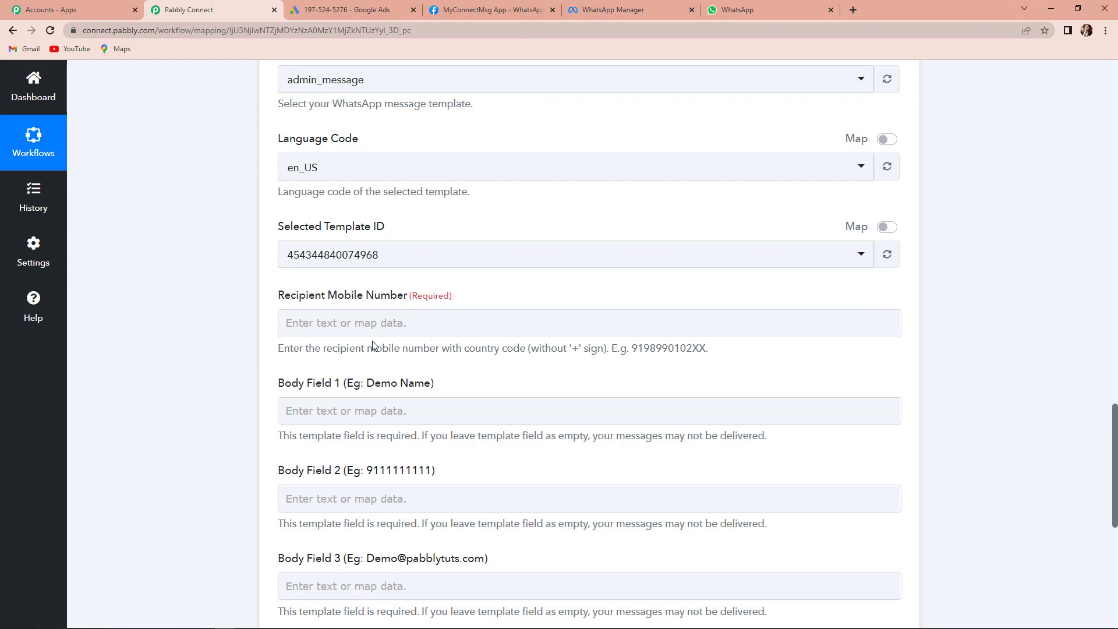
Paste the recipient's mobile number into the recipient field.
click(367, 325)
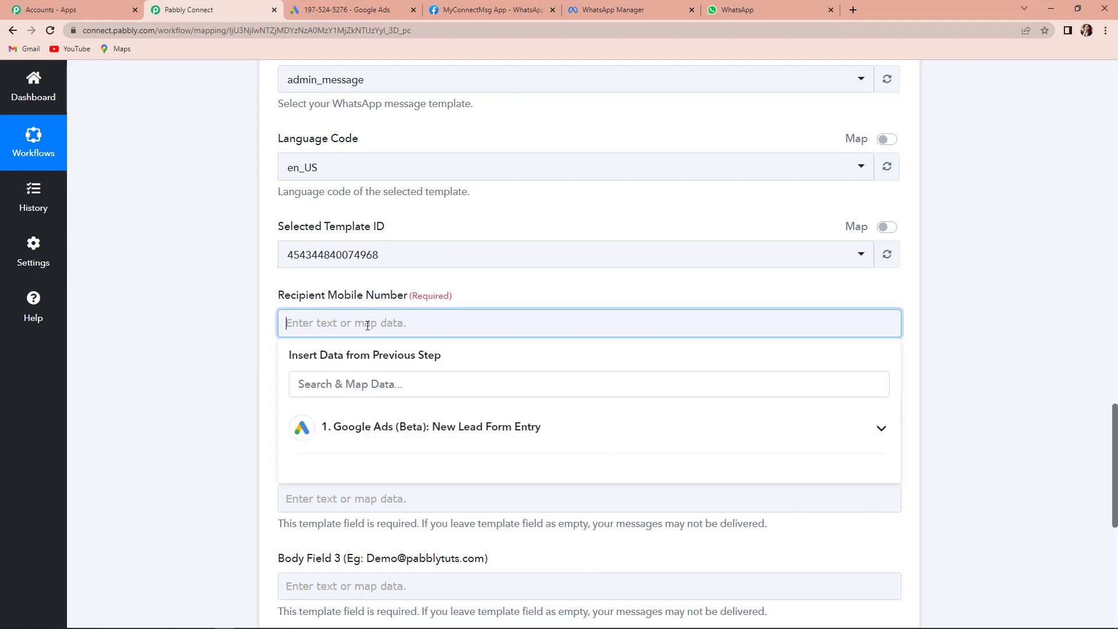
key(ctrl+v)
click(298, 376)
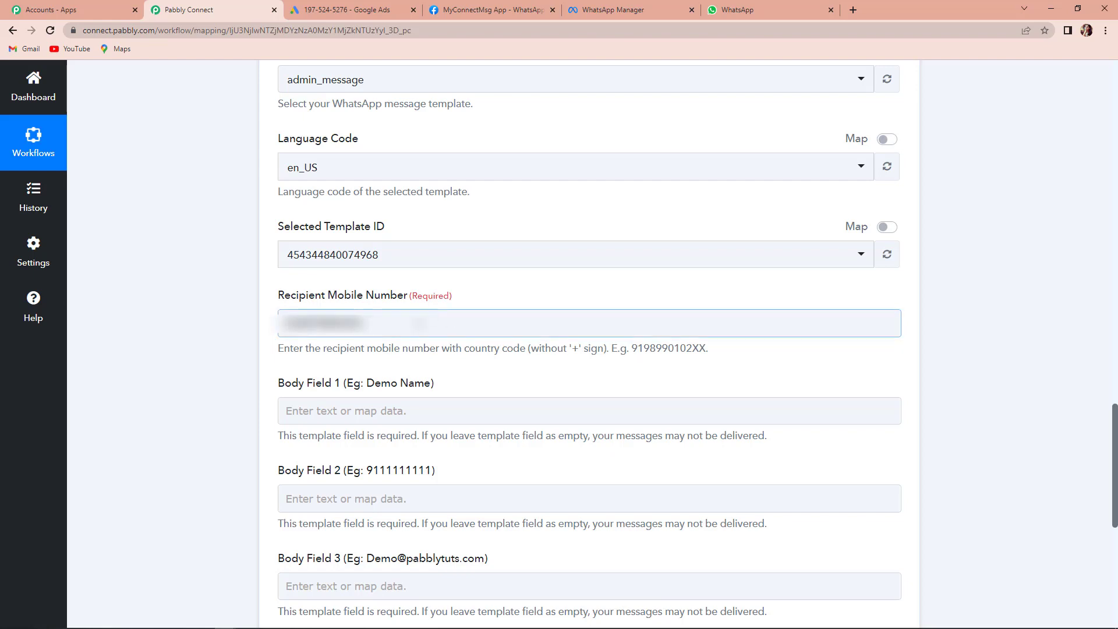
drag(367, 324, 270, 334)
scroll(321, 297, down, 2)
Map the Google Ads lead's name to Body Field 1 and phone number to Body Field 2.
click(322, 297)
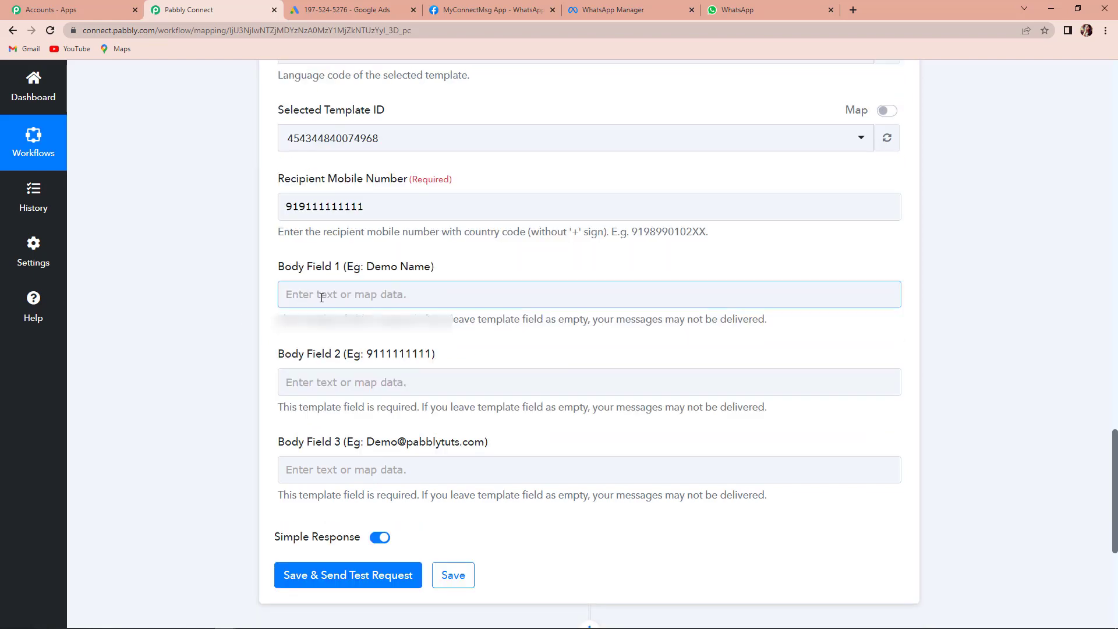
click(321, 294)
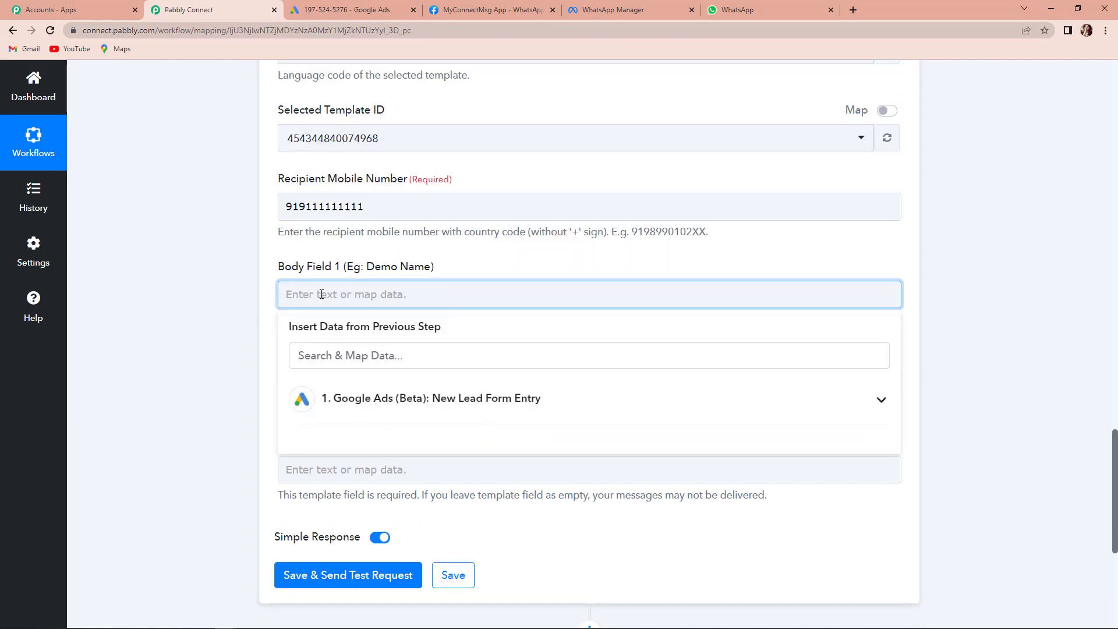
click(373, 402)
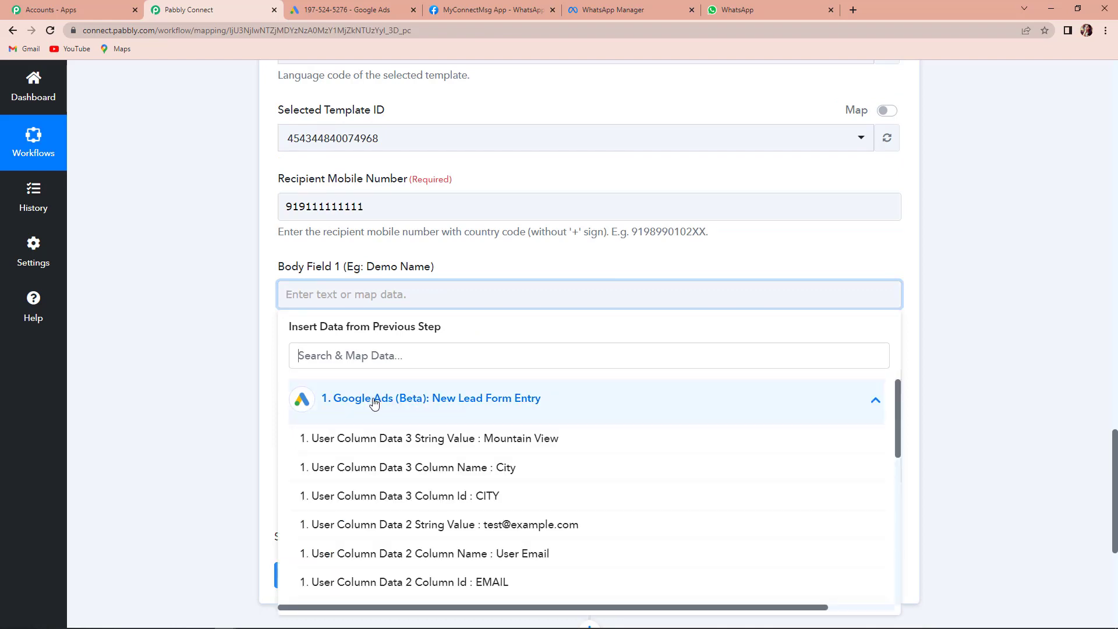
text(nam)
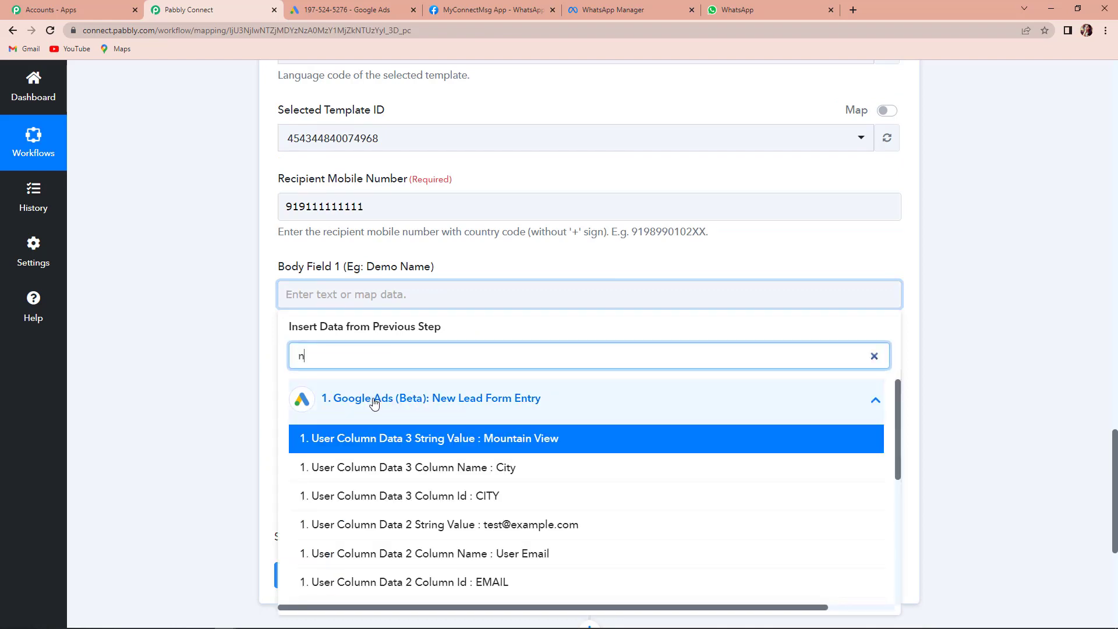
click(524, 524)
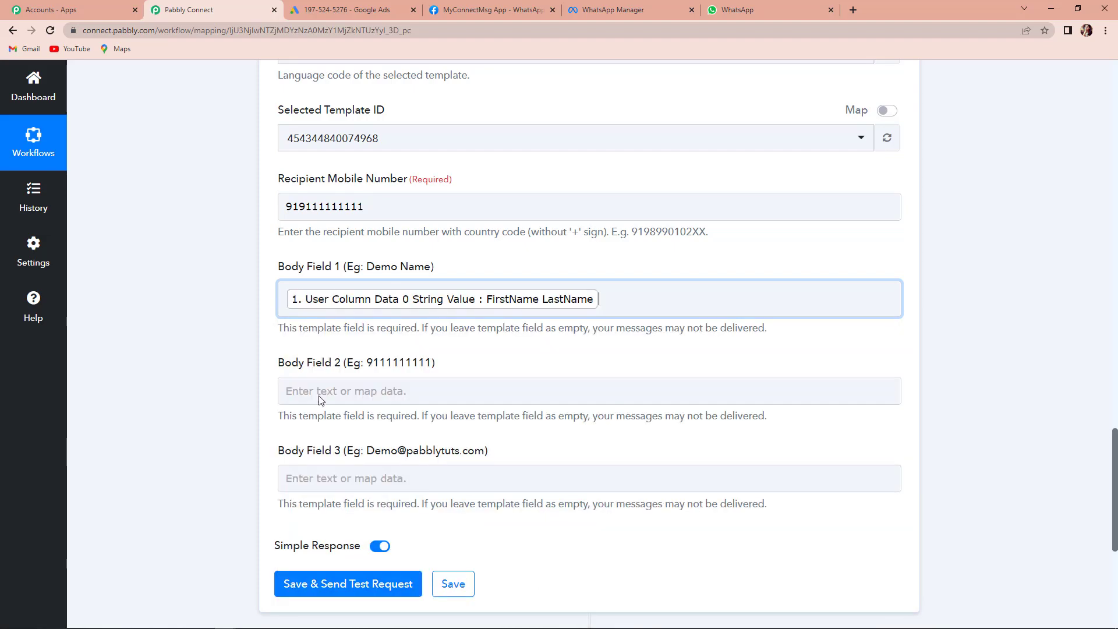
scroll(245, 288, down, 3)
click(325, 216)
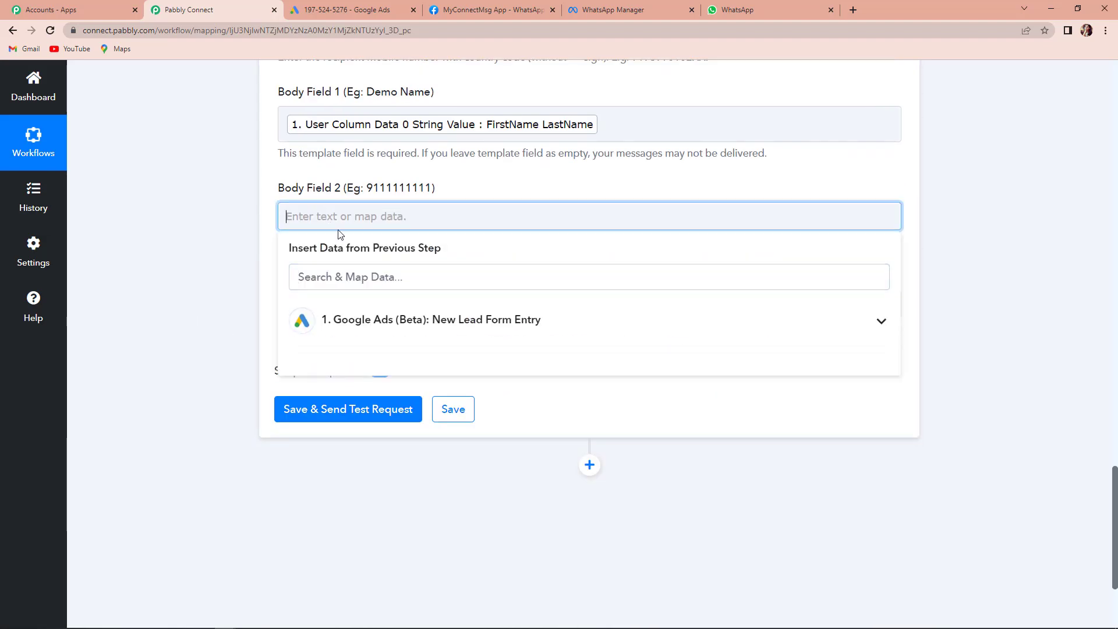
click(451, 327)
click(522, 532)
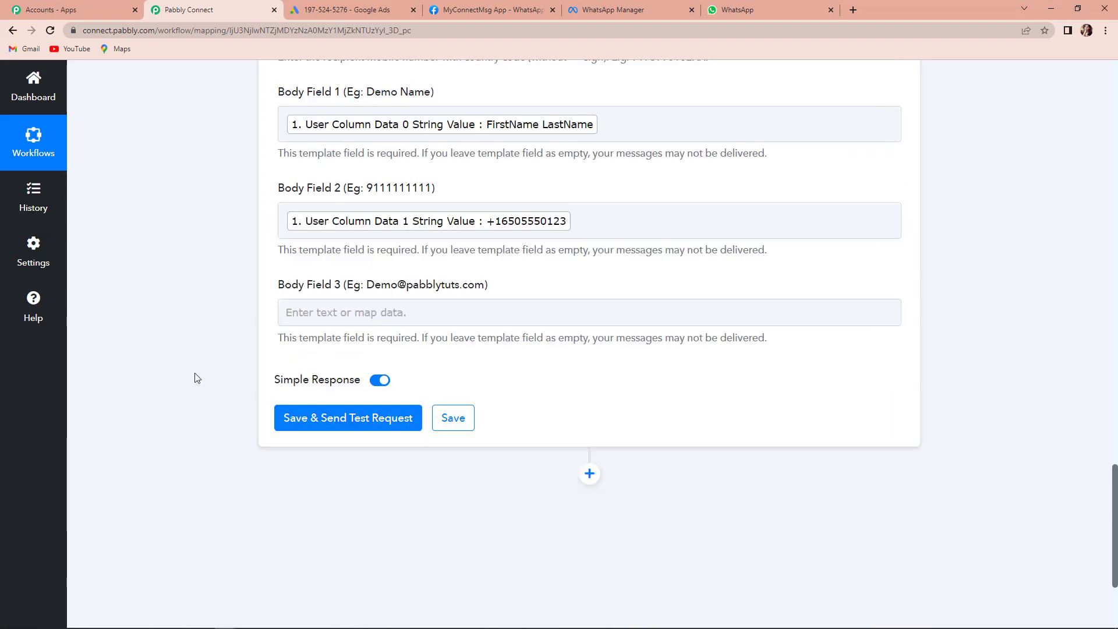
Map the lead's email to Body Field 3, then Save & Send Test Request.
click(366, 313)
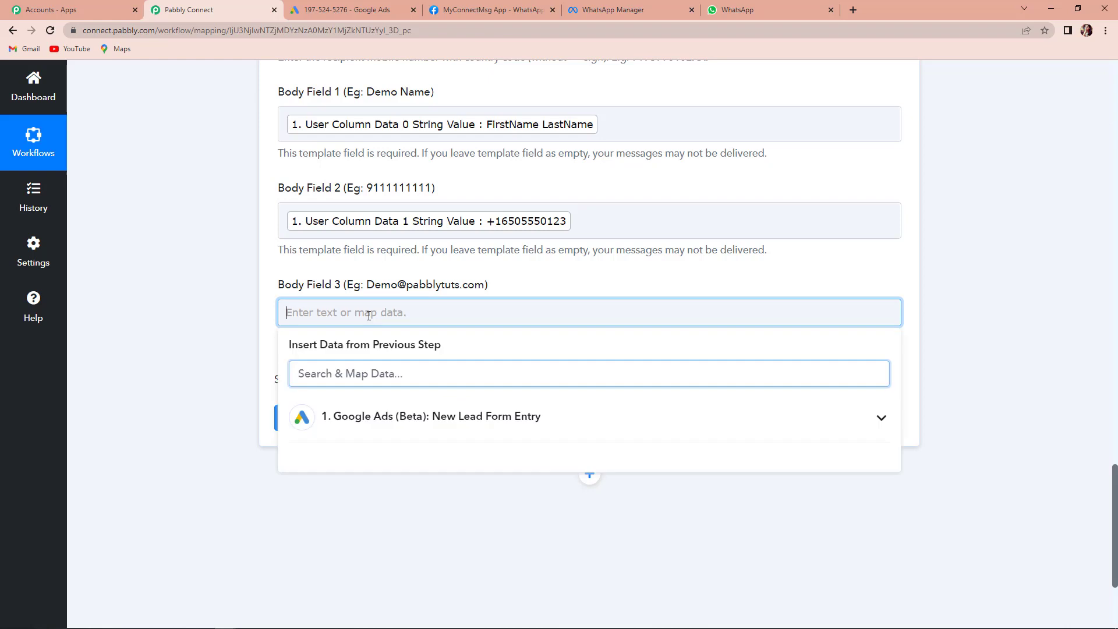
click(409, 418)
scroll(410, 419, down, 3)
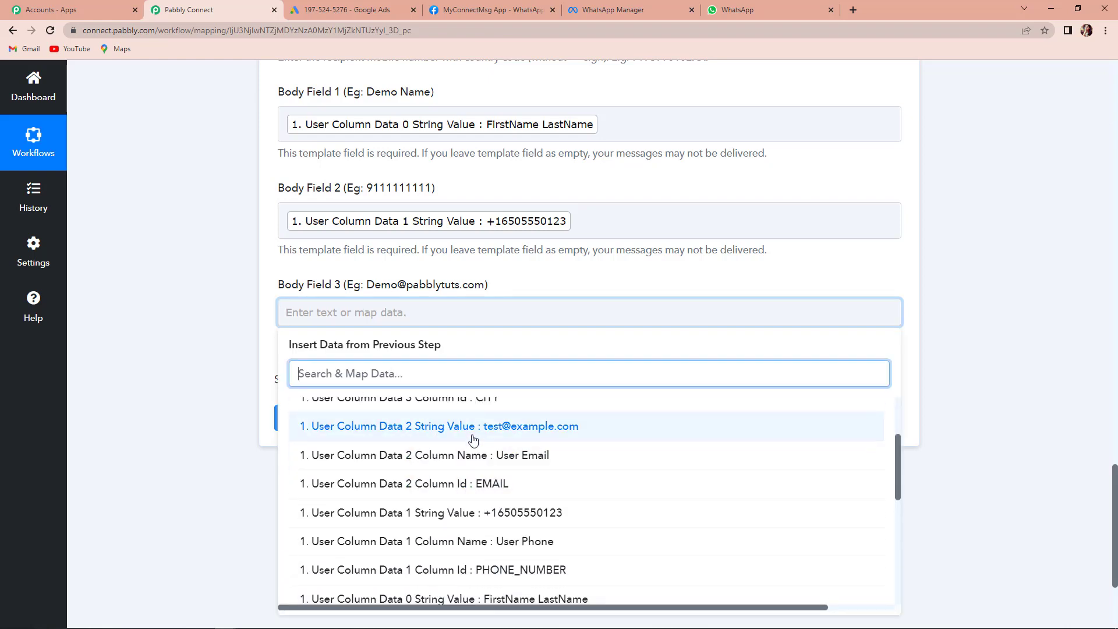
click(407, 417)
click(183, 400)
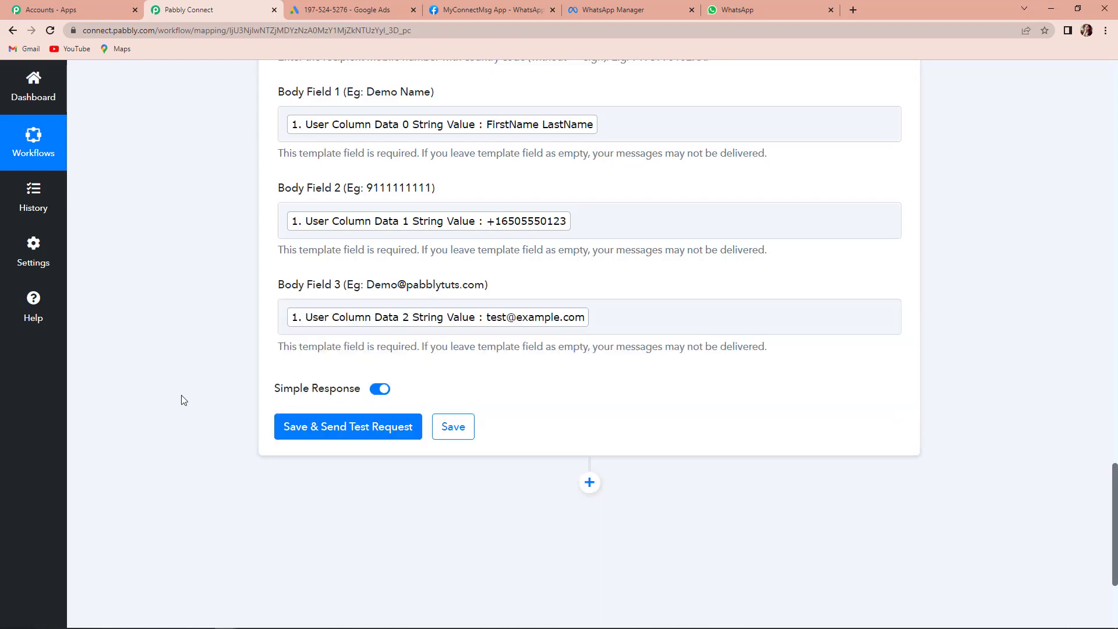
click(335, 430)
scroll(367, 307, down, 2)
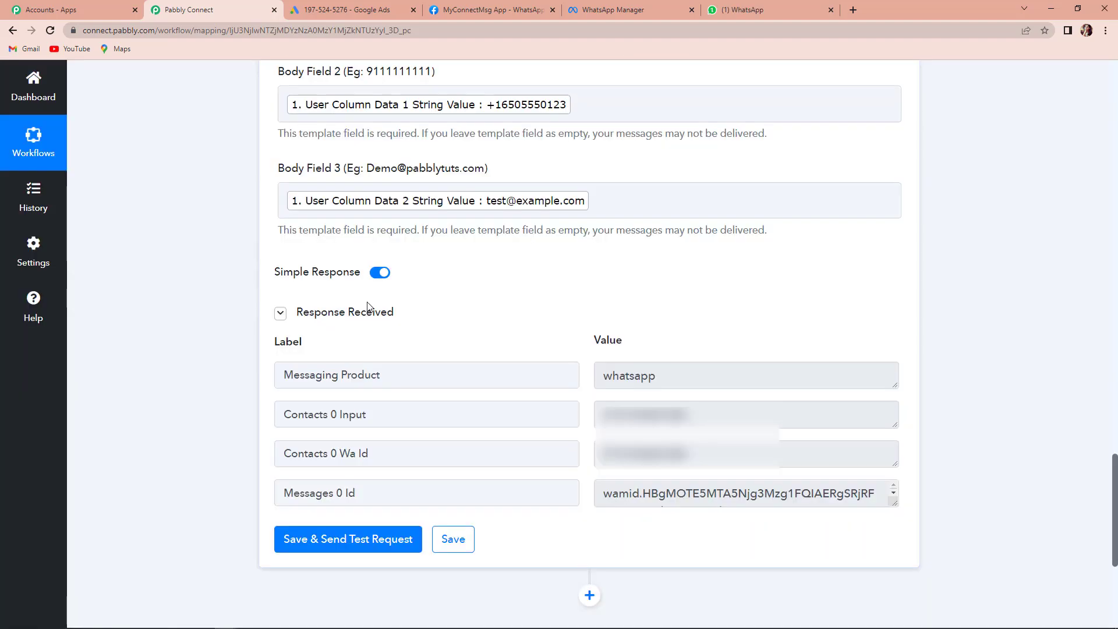
click(763, 10)
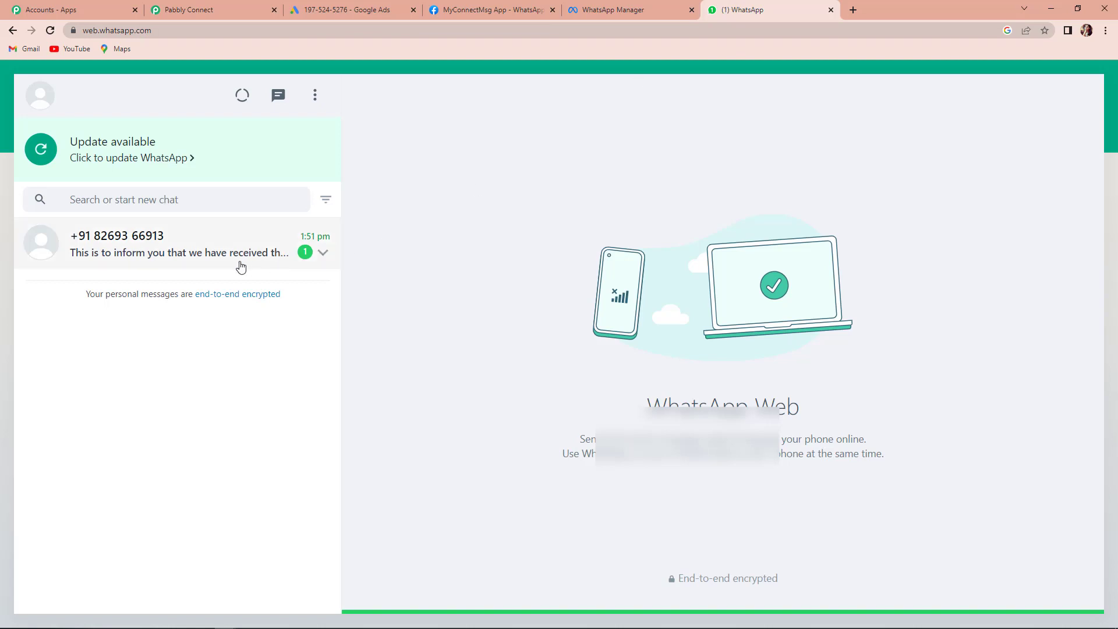
Read the received lead message with name, mobile number and email in WhatsApp Web.
click(149, 256)
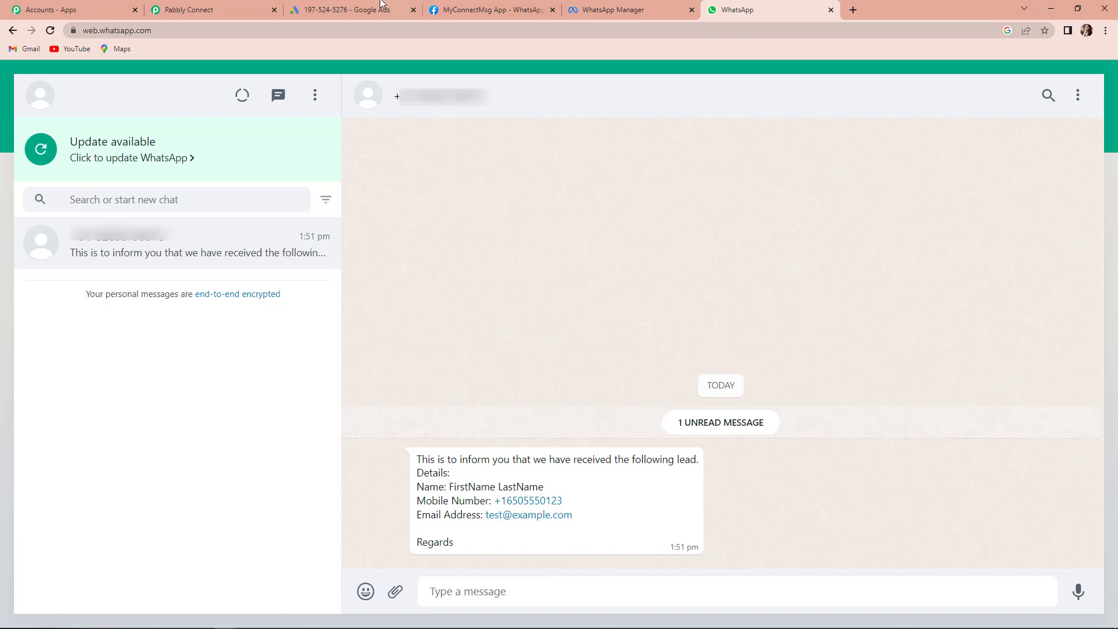
click(225, 6)
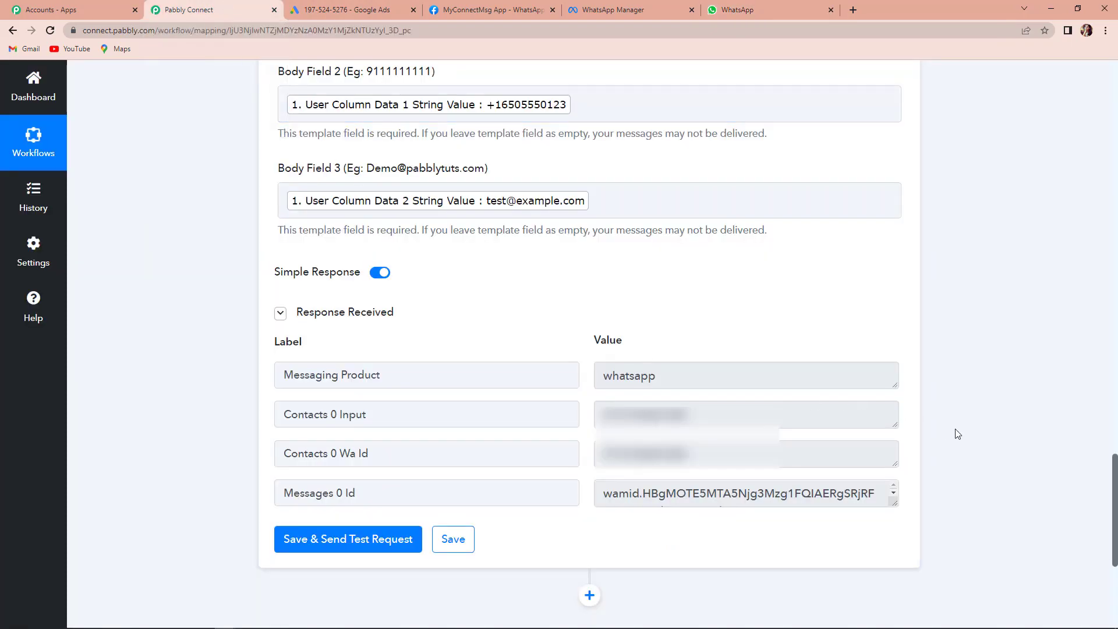
Collapse the Google Ads trigger step to show the whole two-step workflow.
scroll(957, 433, up, 20)
scroll(926, 497, down, 4)
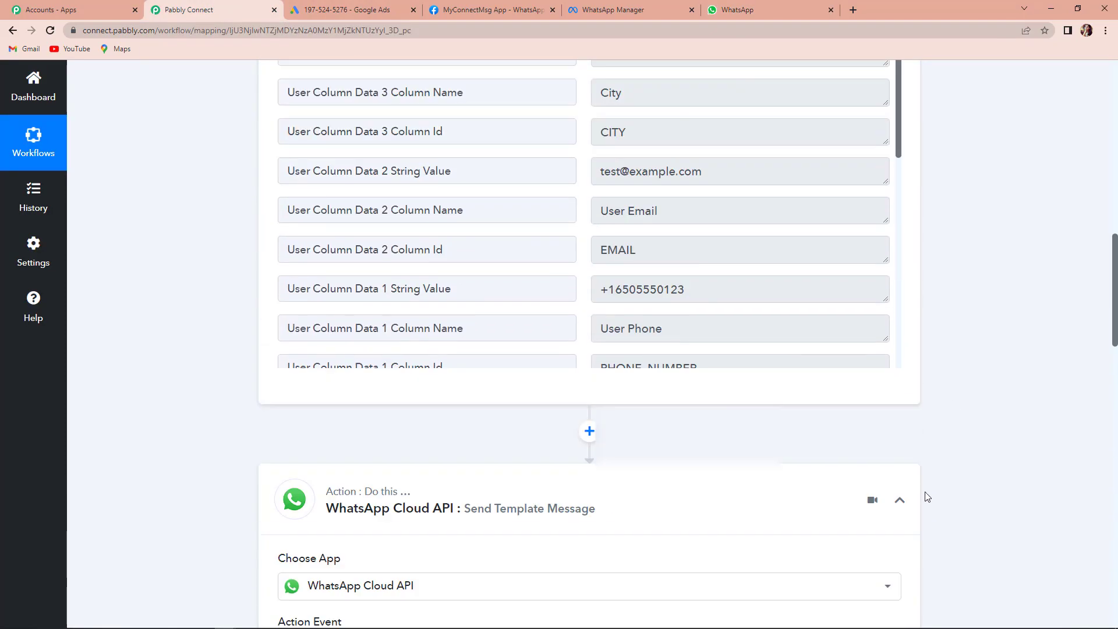
scroll(811, 438, up, 15)
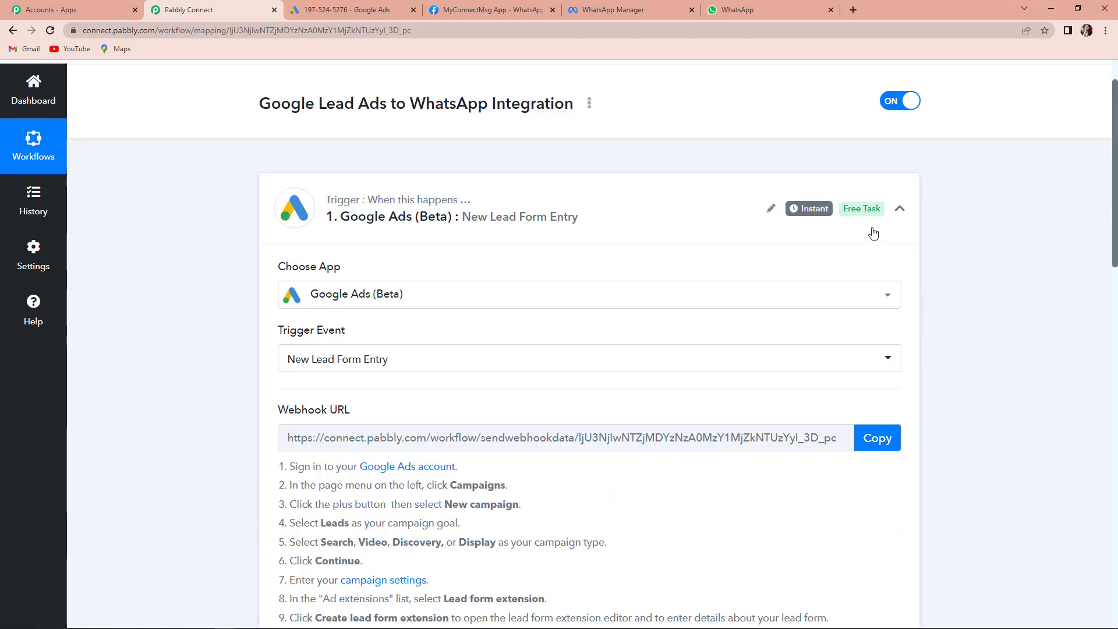
click(900, 208)
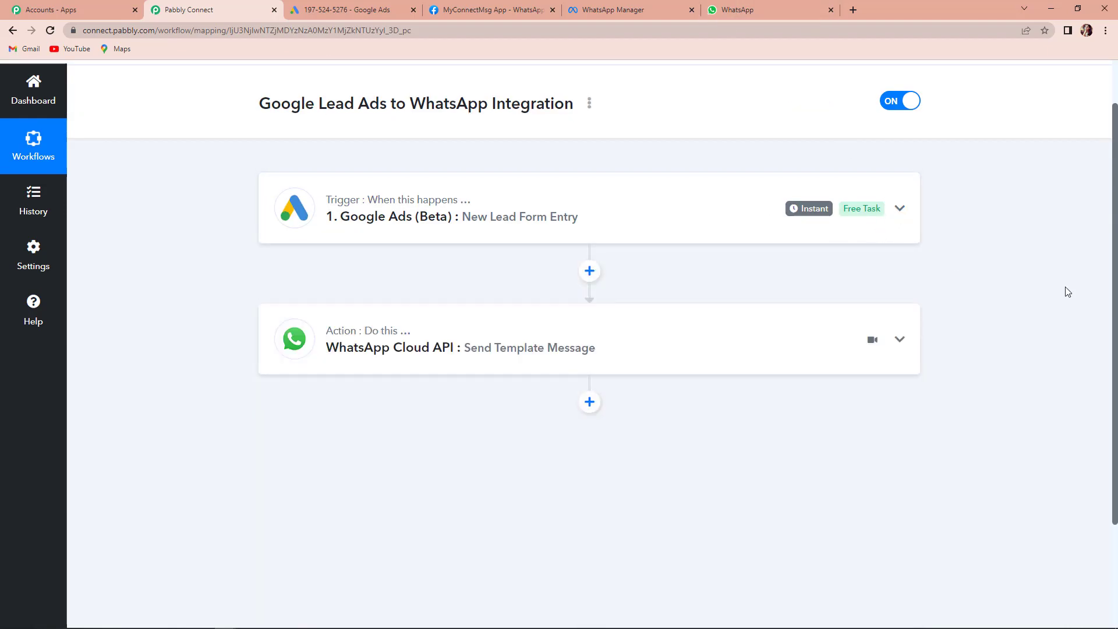